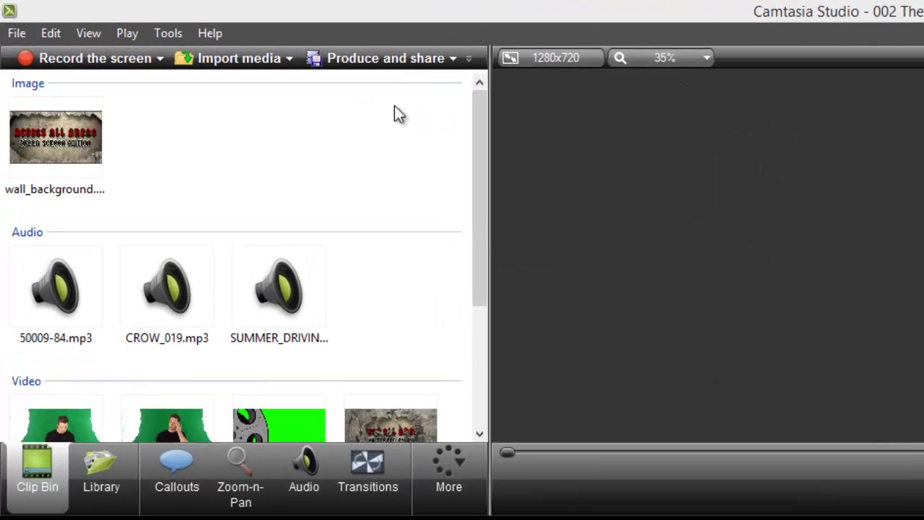
- Begin producing the intro with the MP4 only (up to 720p) preset and advance to the save page
{"action": "left_click", "coordinate": [420, 56]}
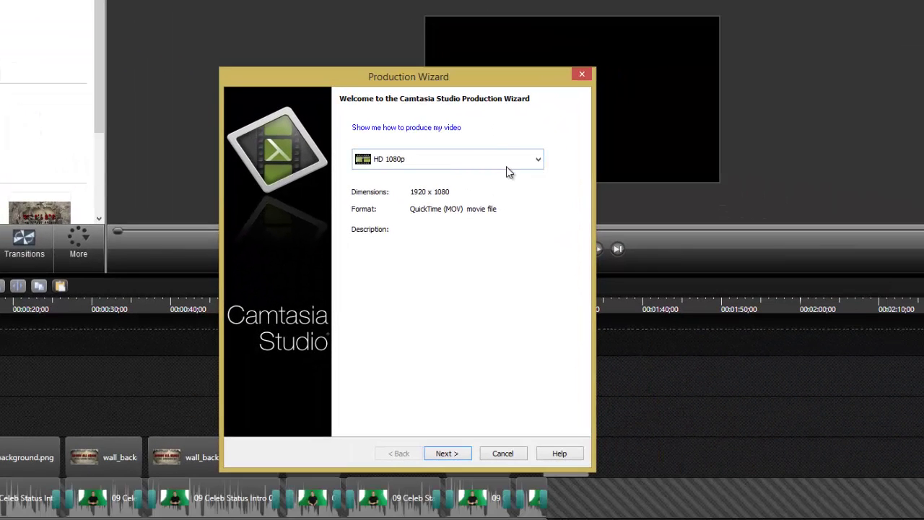
{"action": "left_click", "coordinate": [506, 166]}
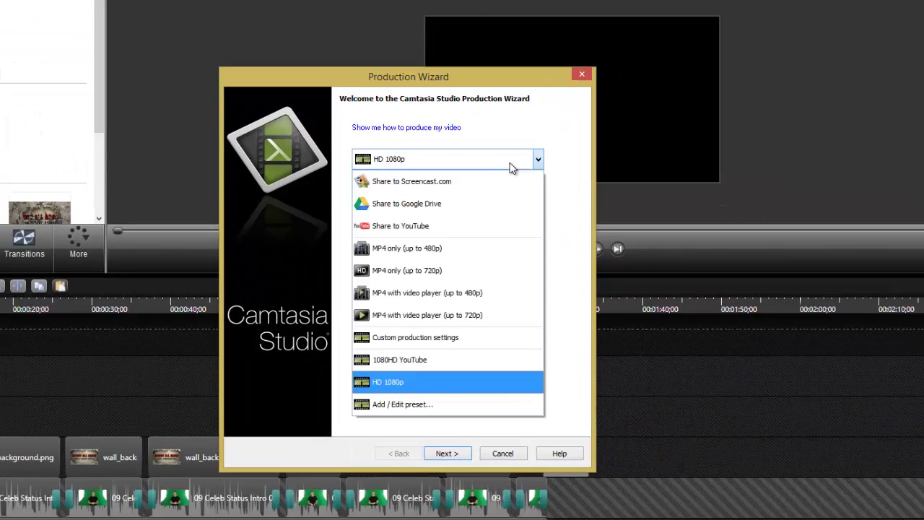
{"action": "left_click", "coordinate": [425, 271]}
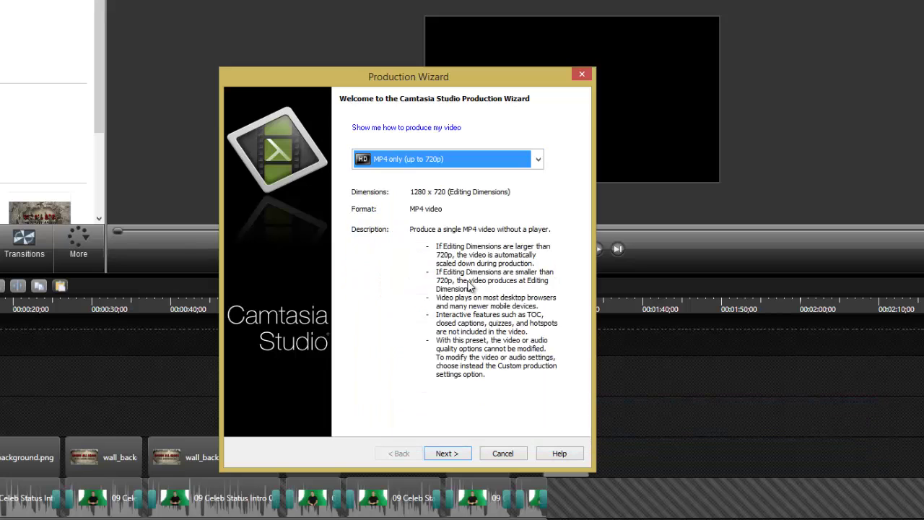
{"action": "left_click", "coordinate": [447, 456]}
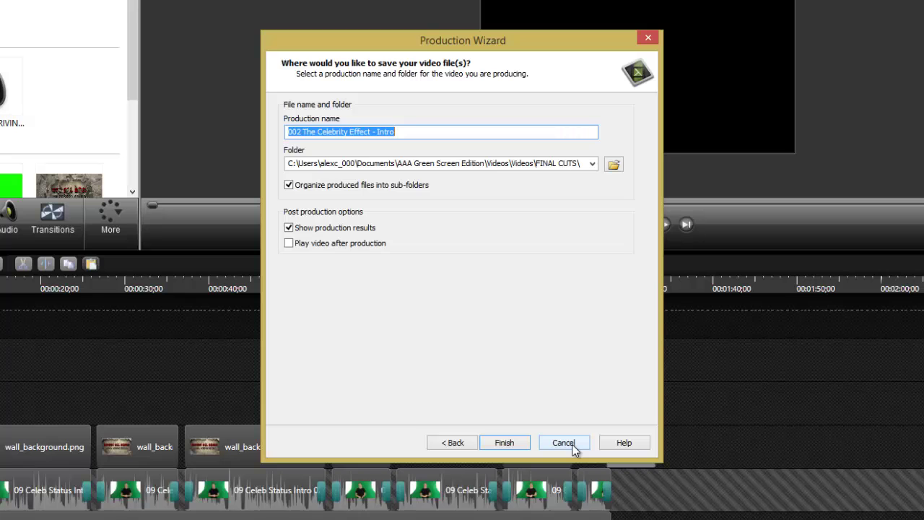
- Cancel the Production Wizard so nothing is exported
{"action": "left_click", "coordinate": [571, 444]}
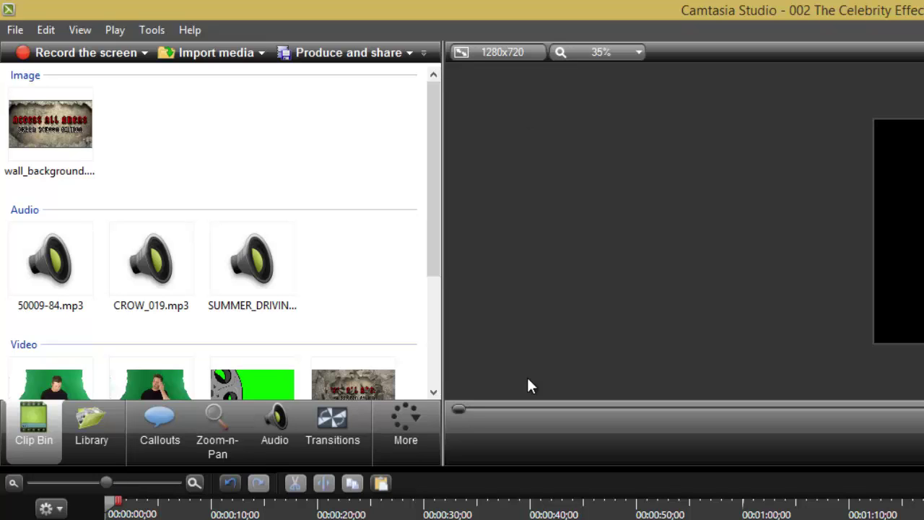
- Set the editing dimensions width to 1920 so the project becomes 1920 x 1080
{"action": "left_click", "coordinate": [489, 51]}
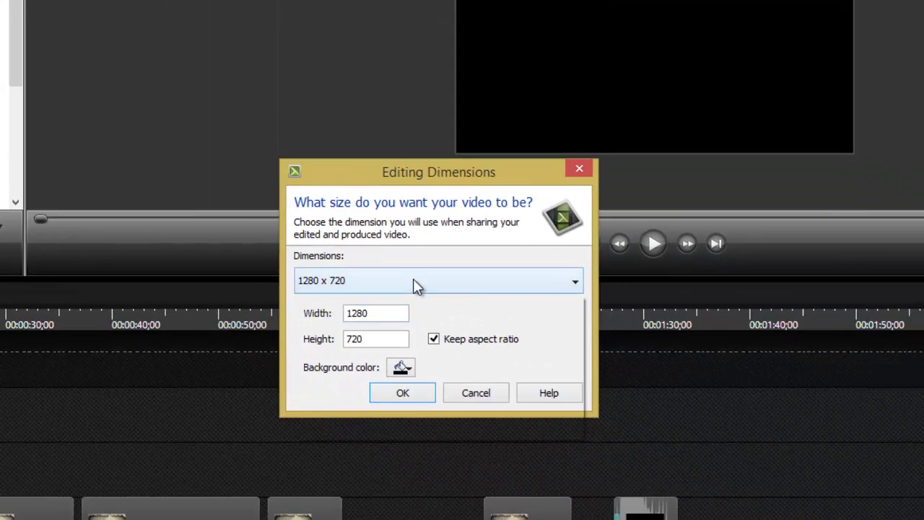
{"action": "left_click", "coordinate": [413, 280]}
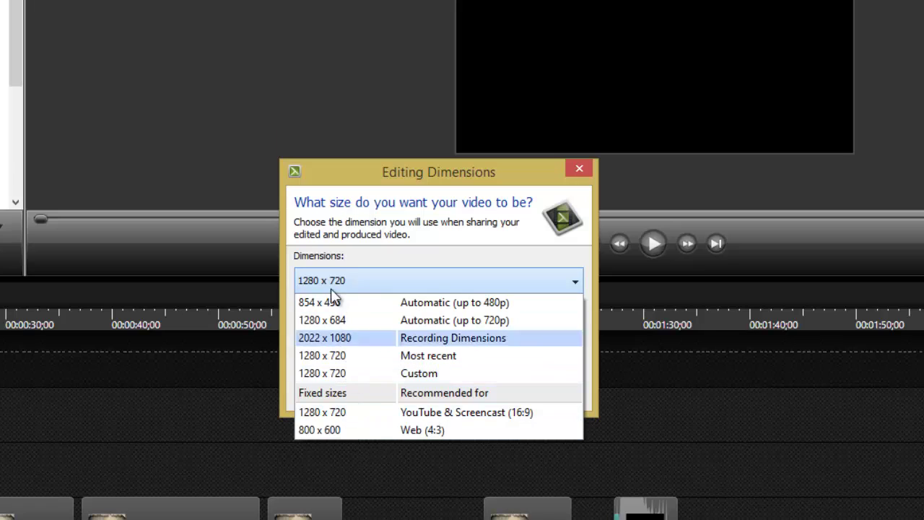
{"action": "left_click", "coordinate": [352, 282]}
{"action": "left_click_drag", "start_coordinate": [386, 320], "coordinate": [241, 309]}
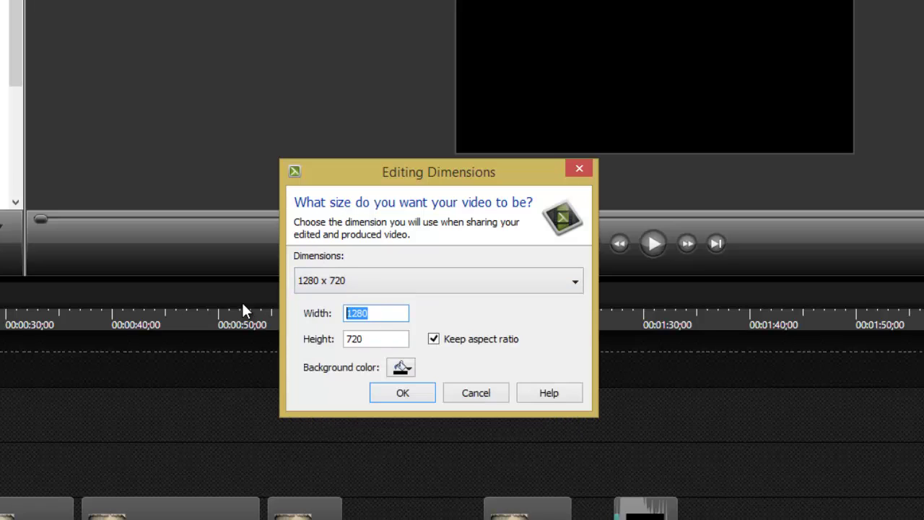
{"action": "type", "text": "1920"}
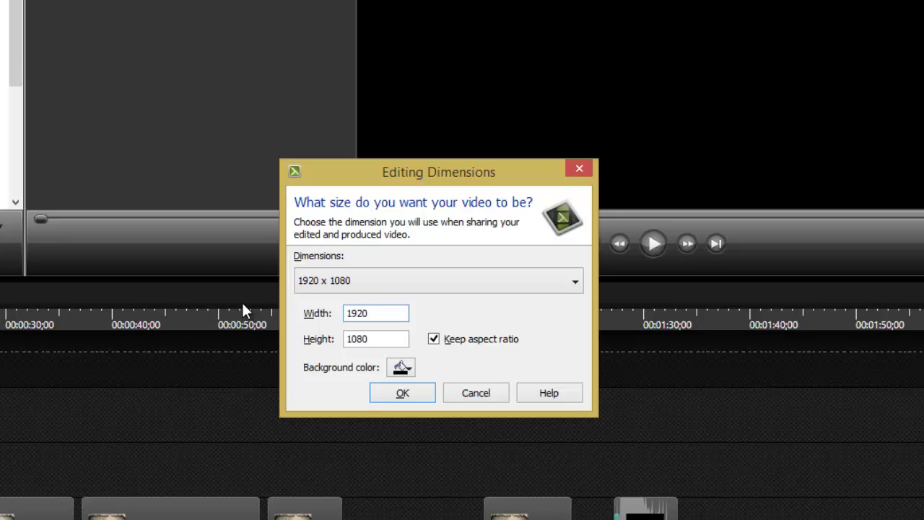
{"action": "left_click", "coordinate": [401, 390]}
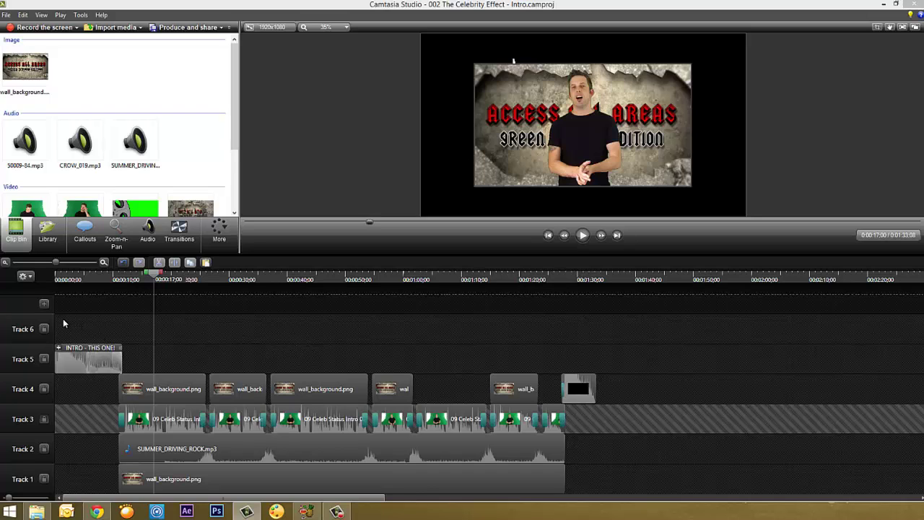
- Select every clip on all the timeline tracks
{"action": "left_click_drag", "start_coordinate": [64, 323], "coordinate": [691, 495]}
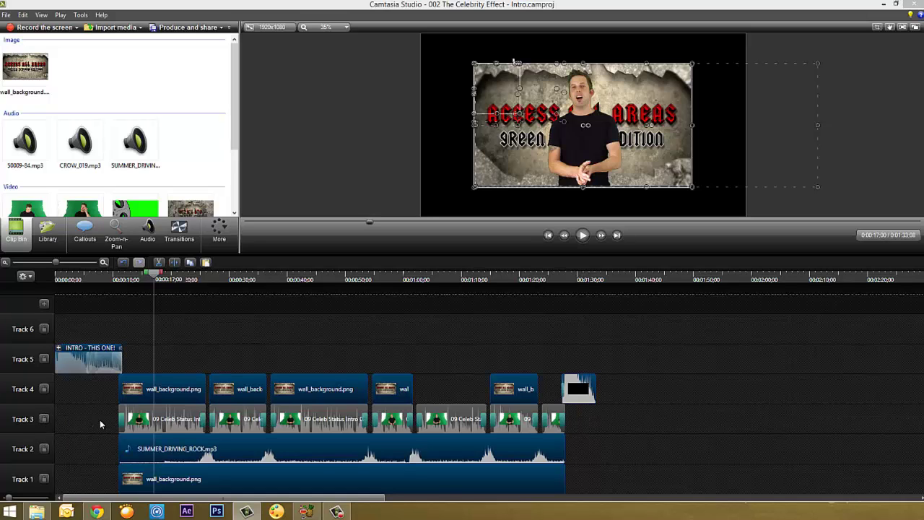
{"action": "left_click_drag", "start_coordinate": [64, 323], "coordinate": [625, 486]}
{"action": "left_click", "coordinate": [600, 417]}
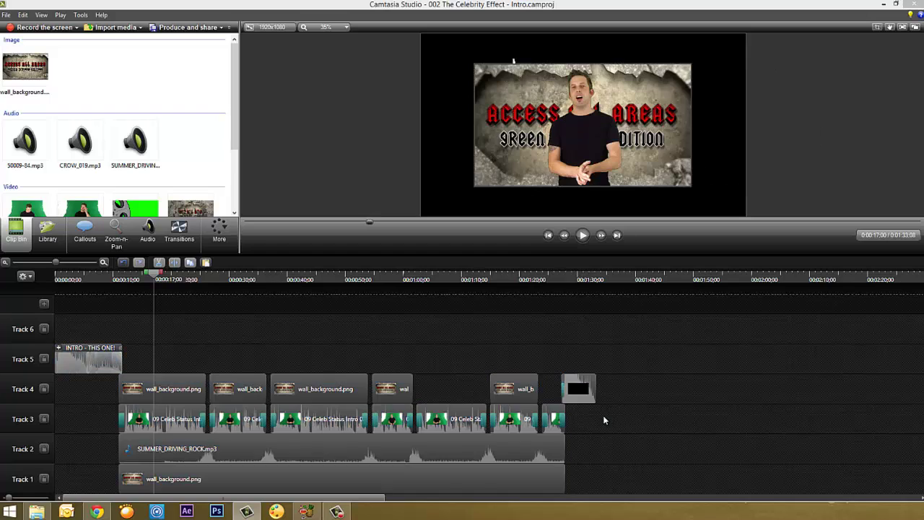
{"action": "key", "text": "ctrl+a"}
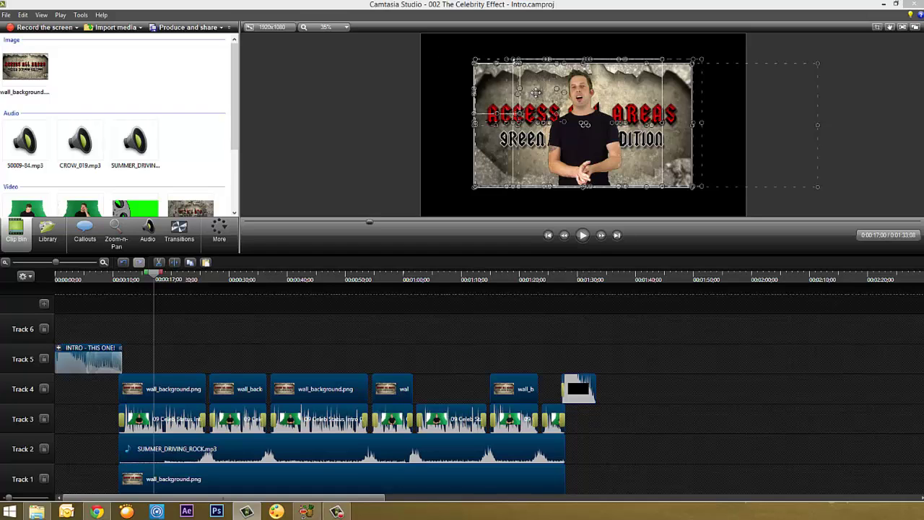
- Move and scale the selected clips in the preview to fill the 1920 x 1080 canvas
{"action": "left_click_drag", "start_coordinate": [526, 87], "coordinate": [482, 61]}
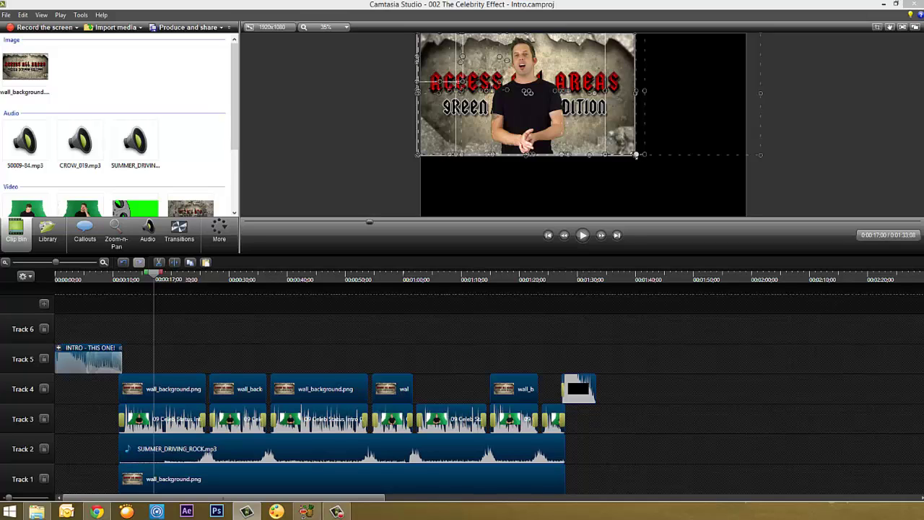
{"action": "left_click_drag", "start_coordinate": [635, 154], "coordinate": [725, 208]}
{"action": "left_click_drag", "start_coordinate": [622, 106], "coordinate": [629, 106]}
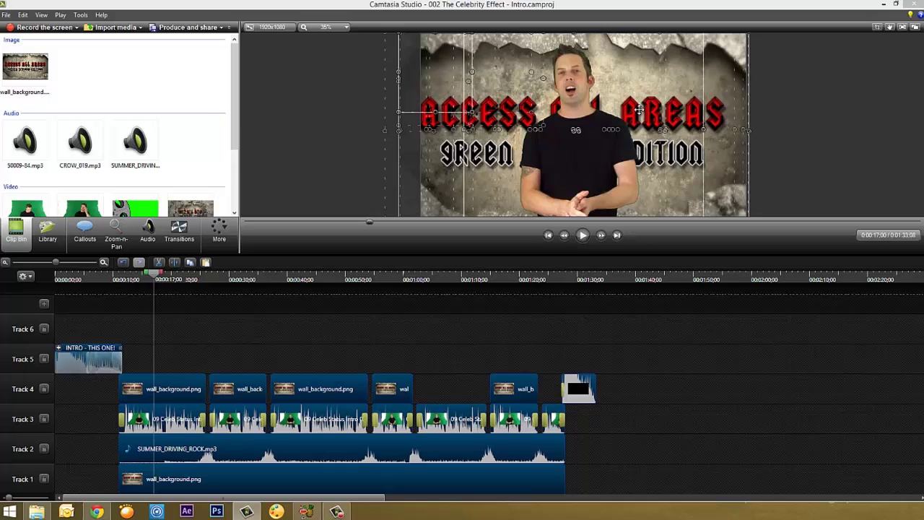
{"action": "left_click_drag", "start_coordinate": [640, 109], "coordinate": [626, 110]}
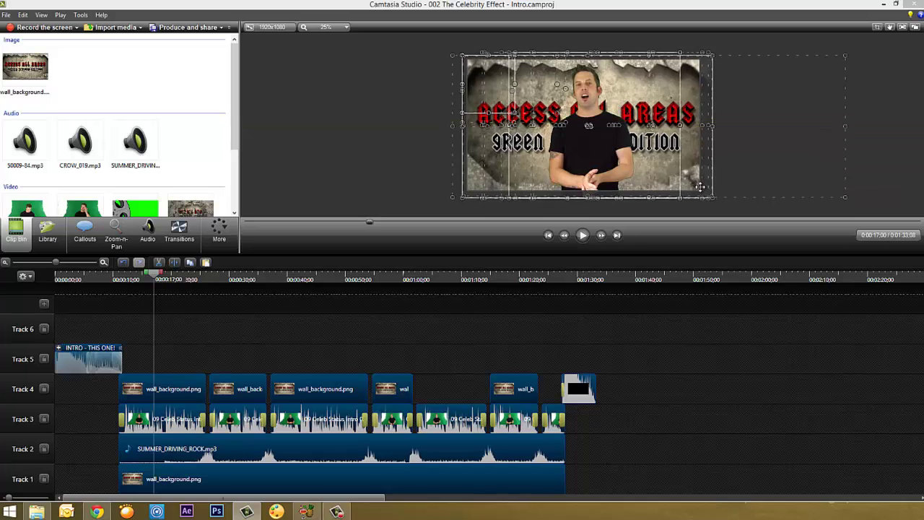
{"action": "left_click_drag", "start_coordinate": [711, 200], "coordinate": [708, 195]}
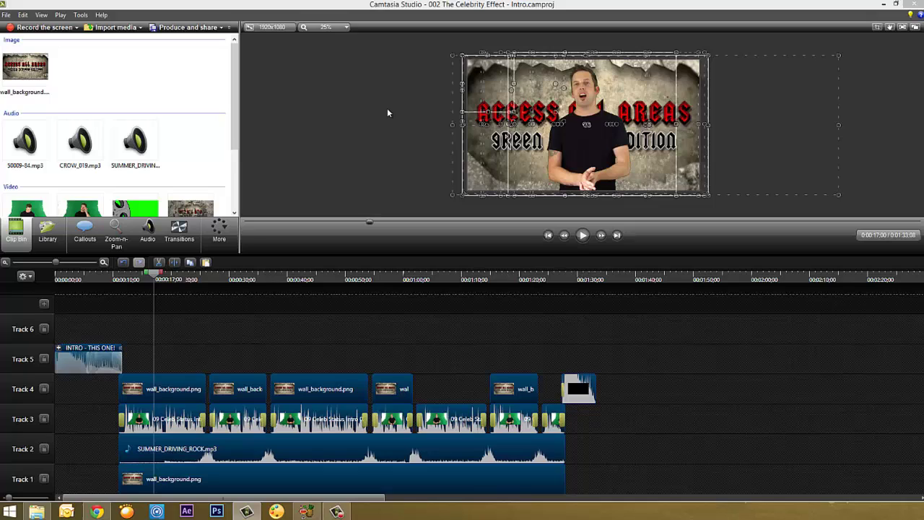
{"action": "left_click", "coordinate": [379, 108]}
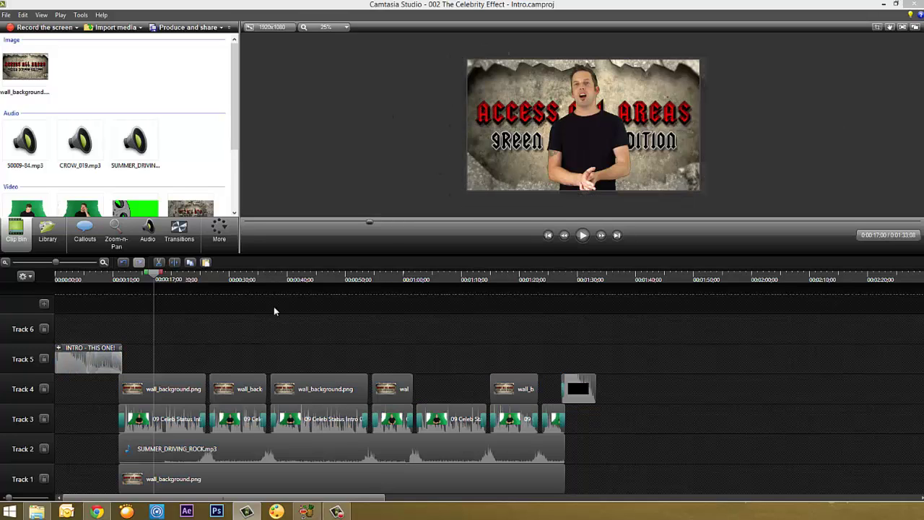
- Play and scrub through the intro, around 0:47, 1:09 and the WELCOME! opener, to check the layout
{"action": "left_click", "coordinate": [583, 235]}
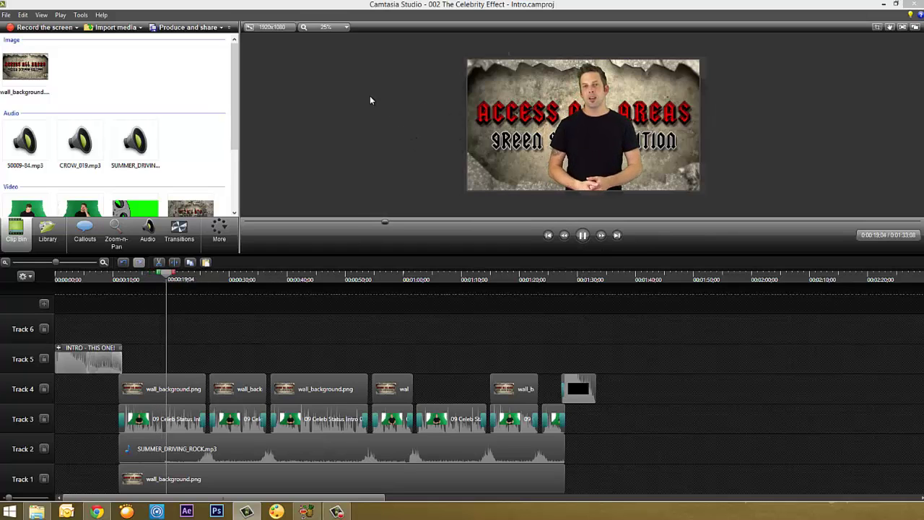
{"action": "left_click", "coordinate": [583, 235]}
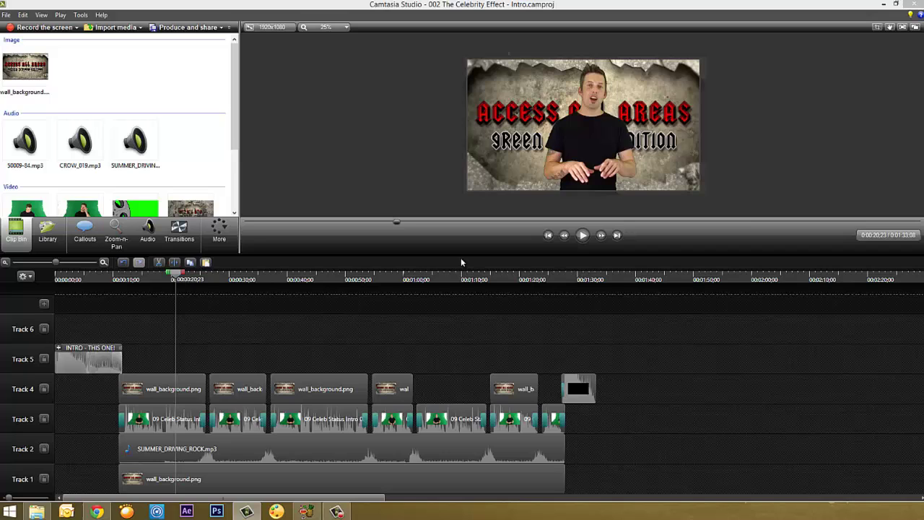
{"action": "left_click", "coordinate": [458, 280]}
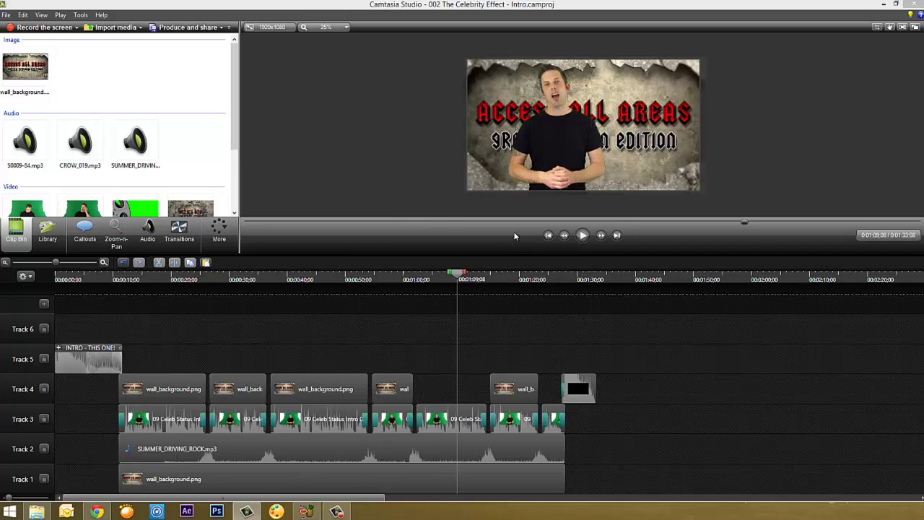
{"action": "left_click", "coordinate": [400, 282]}
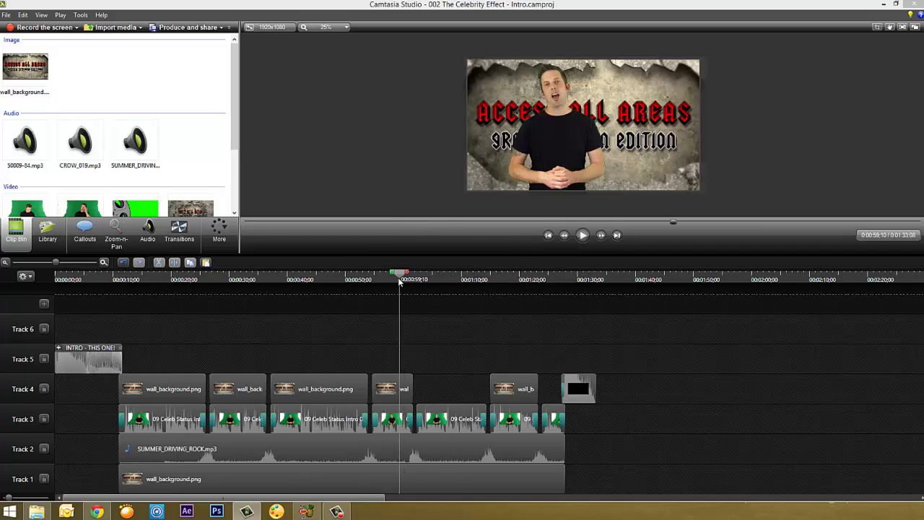
{"action": "left_click", "coordinate": [334, 284]}
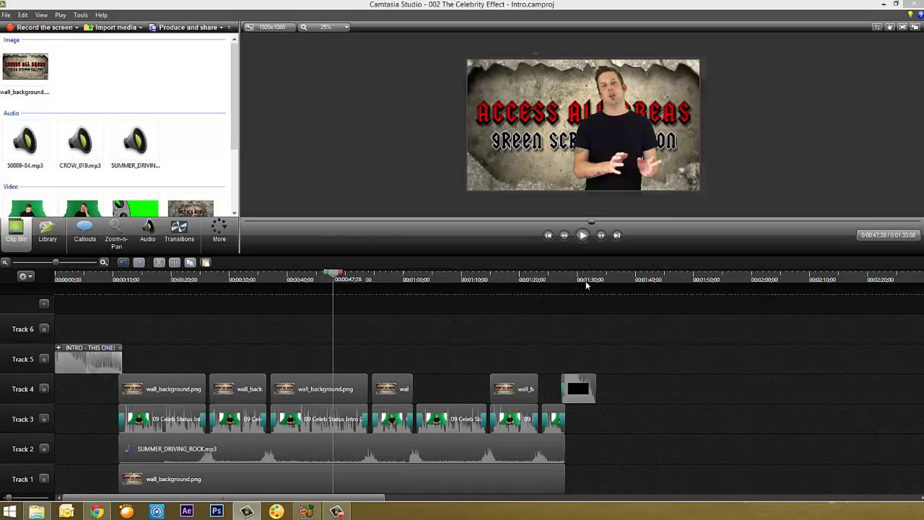
{"action": "left_click", "coordinate": [586, 280]}
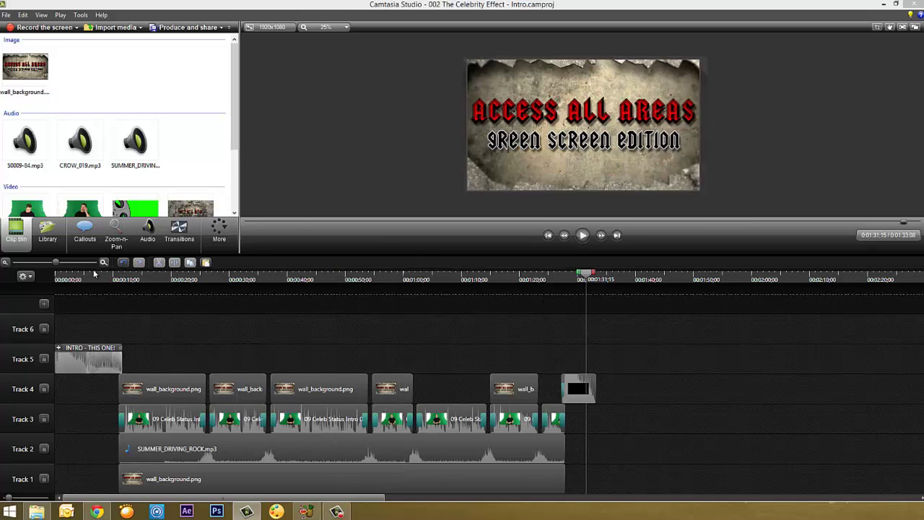
{"action": "left_click", "coordinate": [98, 279]}
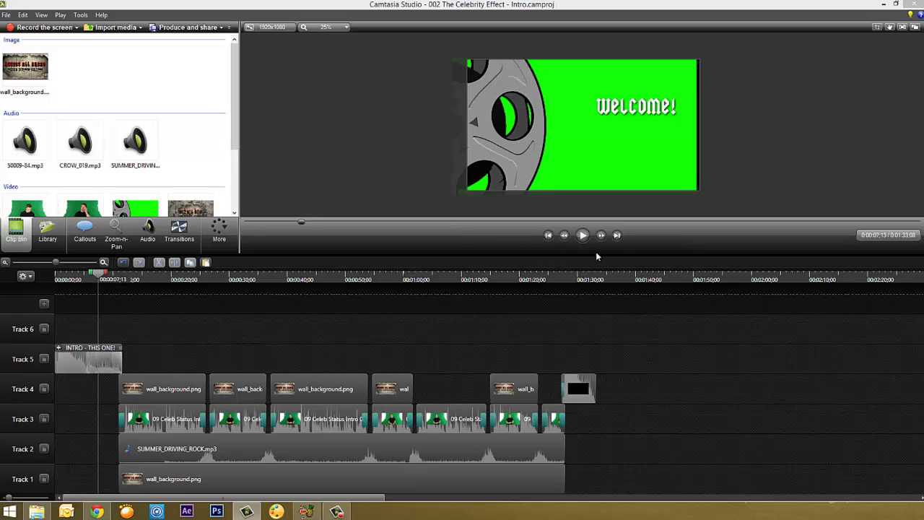
{"action": "left_click", "coordinate": [582, 235]}
{"action": "left_click", "coordinate": [582, 235]}
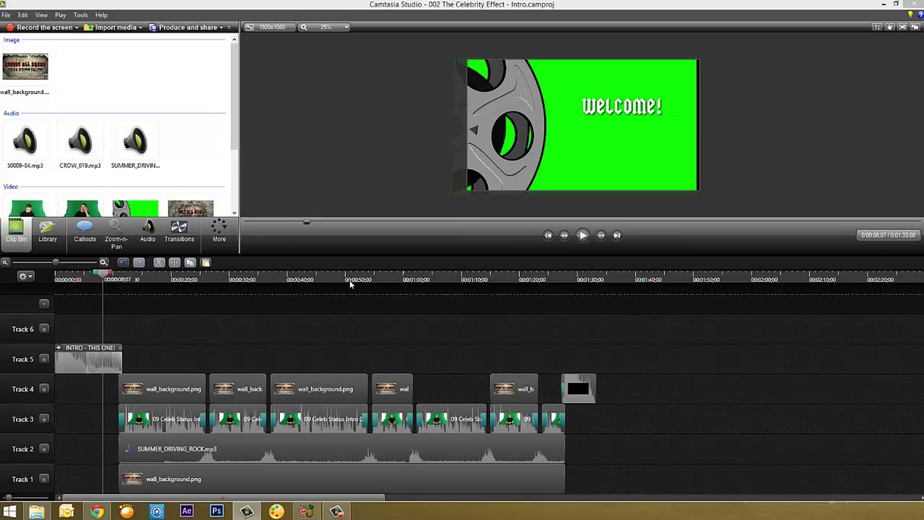
- Nudge the Track 5 intro clip slightly right, then replay and check points from 0:21 to 1:20
{"action": "left_click", "coordinate": [100, 356]}
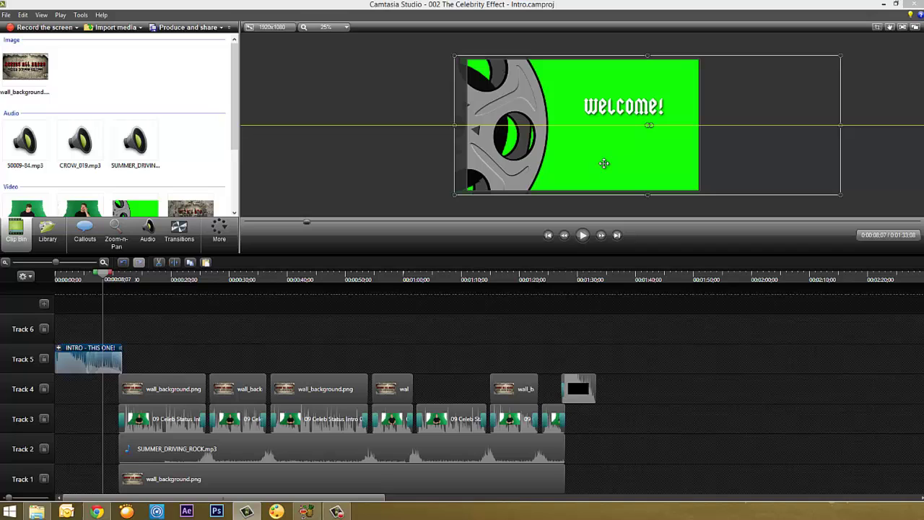
{"action": "left_click_drag", "start_coordinate": [604, 163], "coordinate": [606, 164]}
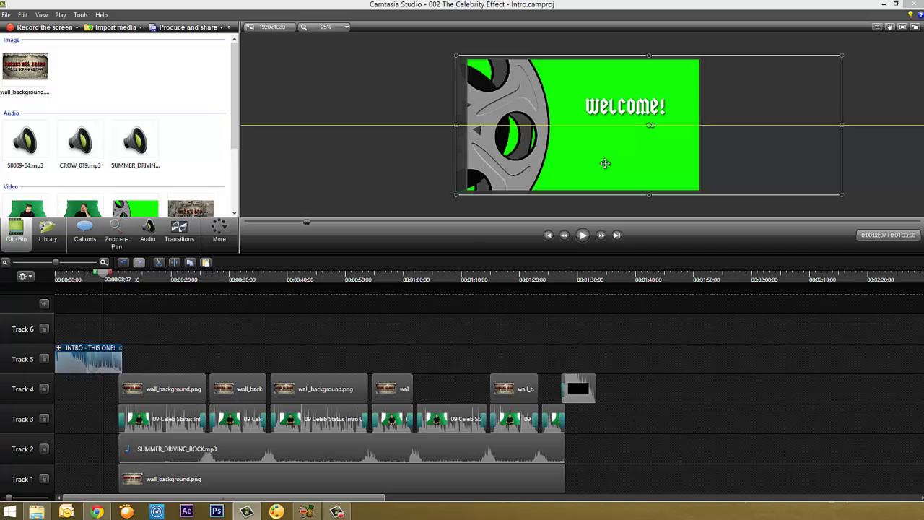
{"action": "left_click", "coordinate": [582, 235]}
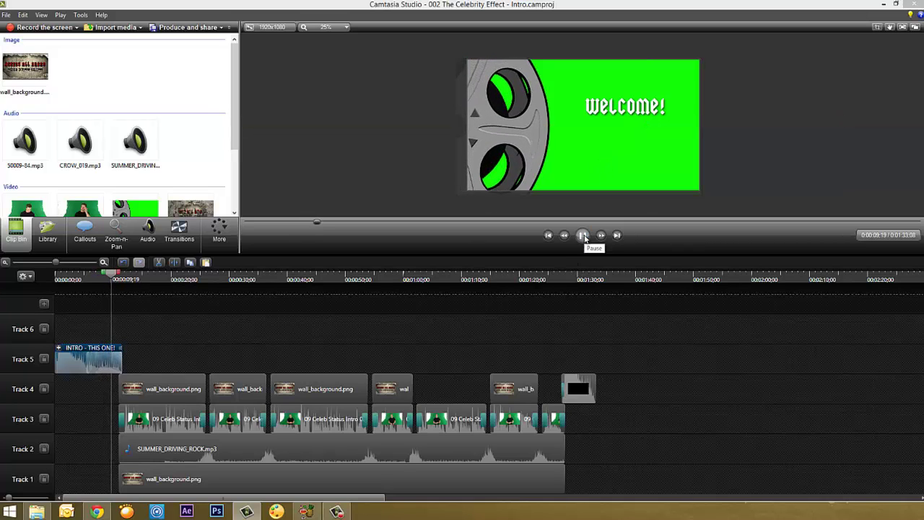
{"action": "left_click", "coordinate": [582, 235]}
{"action": "left_click", "coordinate": [182, 281]}
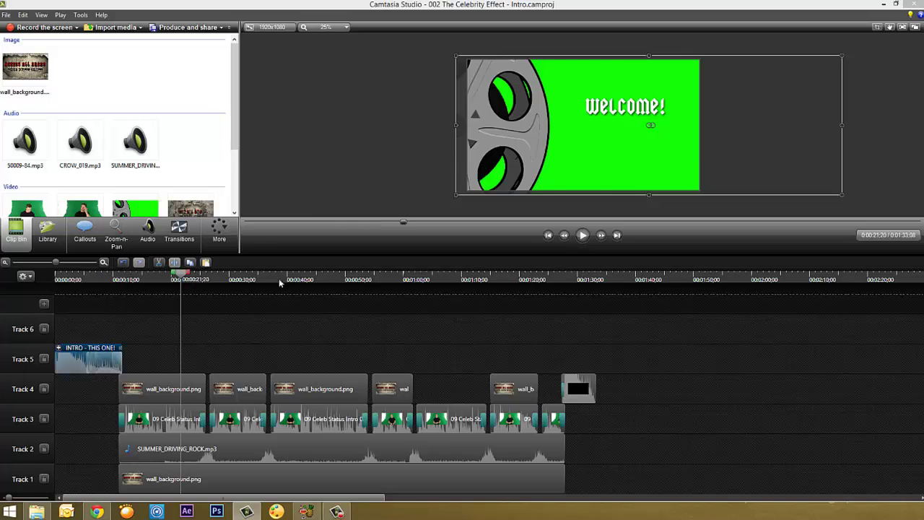
{"action": "left_click", "coordinate": [242, 279]}
{"action": "left_click", "coordinate": [520, 281]}
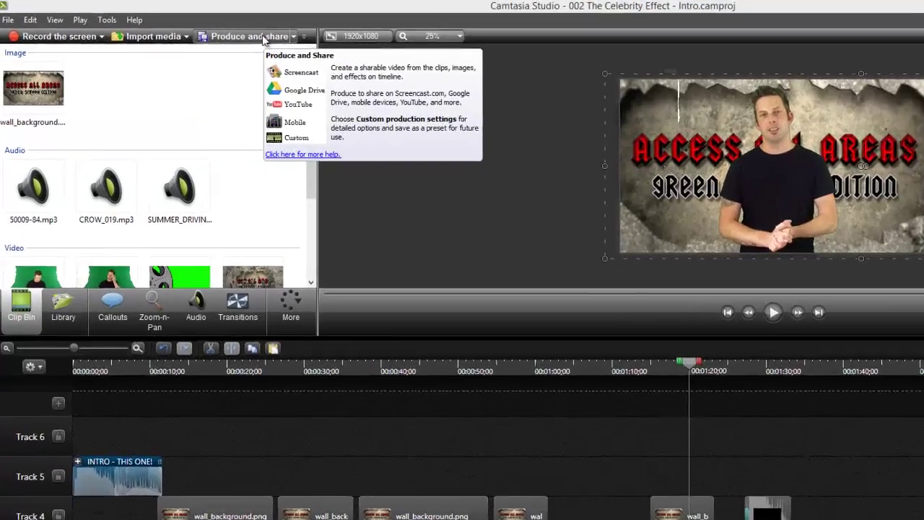
- Create a new MP4 production preset named '1920 x 1080 HD'
{"action": "left_click", "coordinate": [189, 27]}
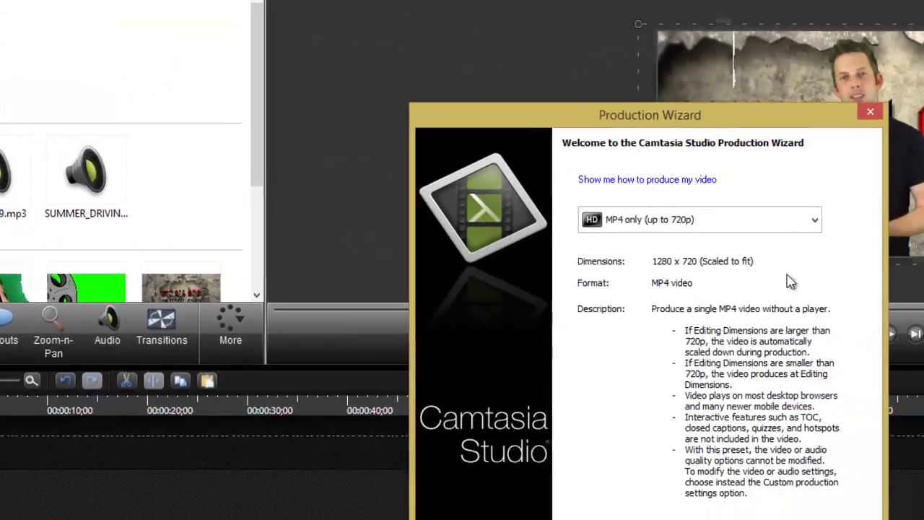
{"action": "left_click", "coordinate": [714, 220]}
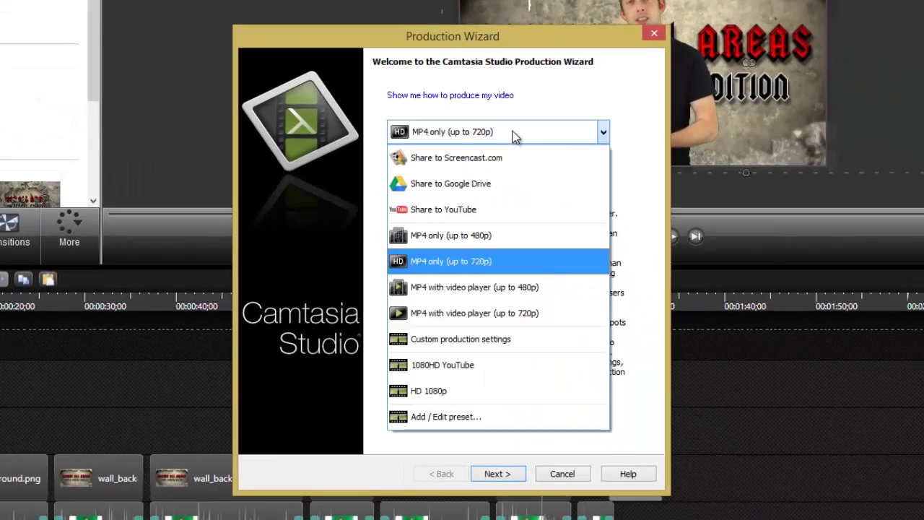
{"action": "left_click", "coordinate": [446, 419]}
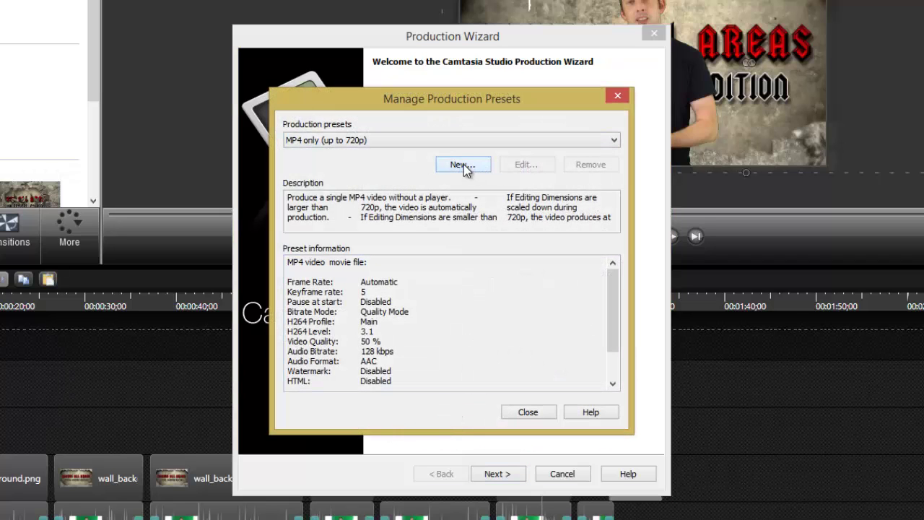
{"action": "left_click", "coordinate": [463, 166]}
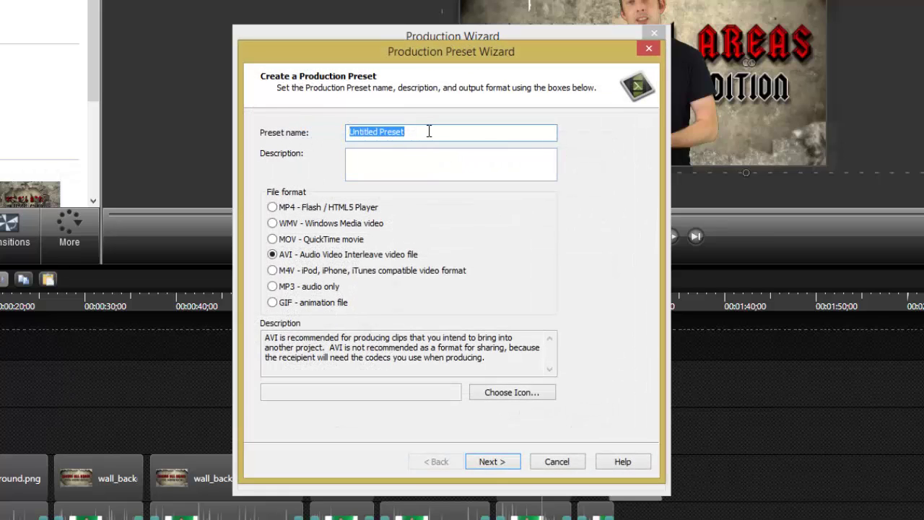
{"action": "type", "text": "1920"}
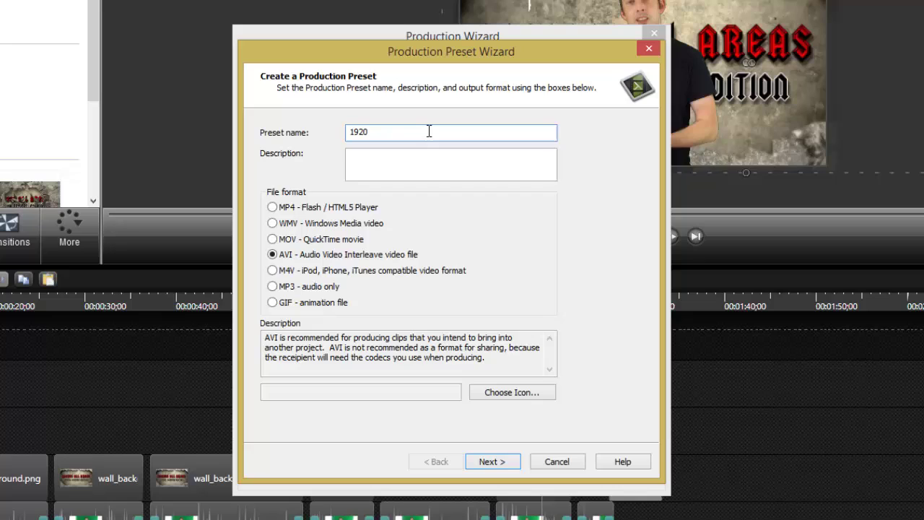
{"action": "type", "text": " x 1080 HD"}
{"action": "left_click", "coordinate": [272, 207]}
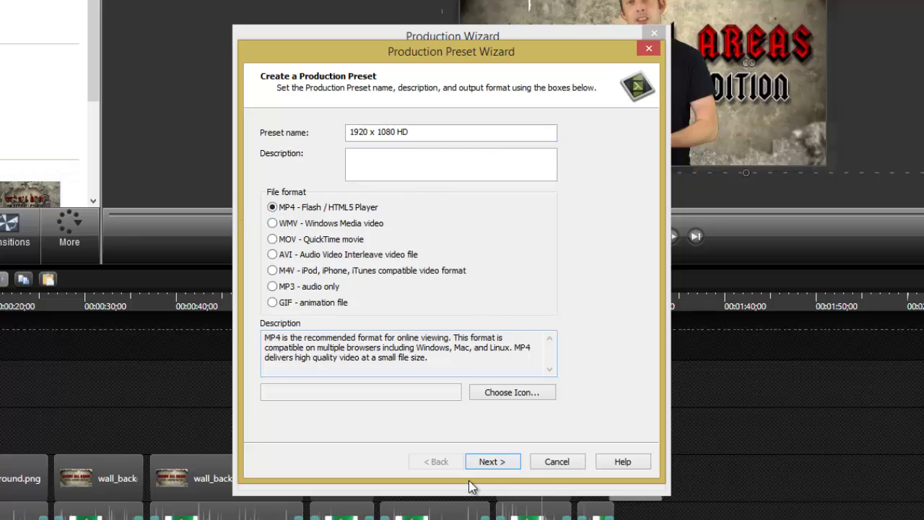
{"action": "left_click", "coordinate": [492, 463]}
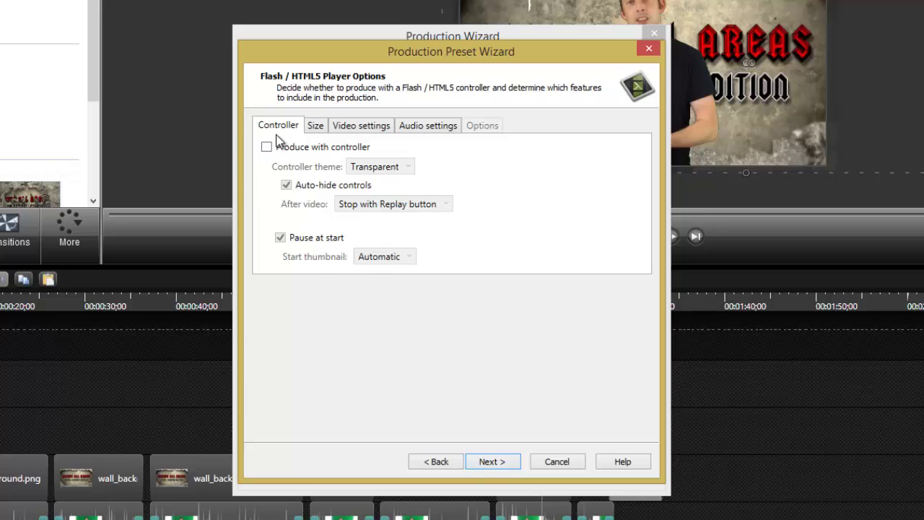
- Set the preset's H.264 profile to High and video encoding to Bitrate mode at 20000
{"action": "left_click", "coordinate": [315, 125]}
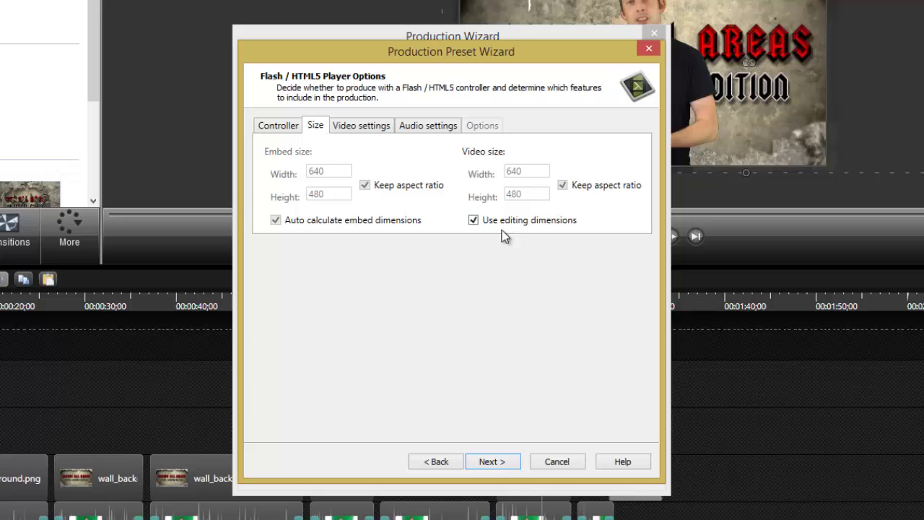
{"action": "left_click", "coordinate": [368, 128]}
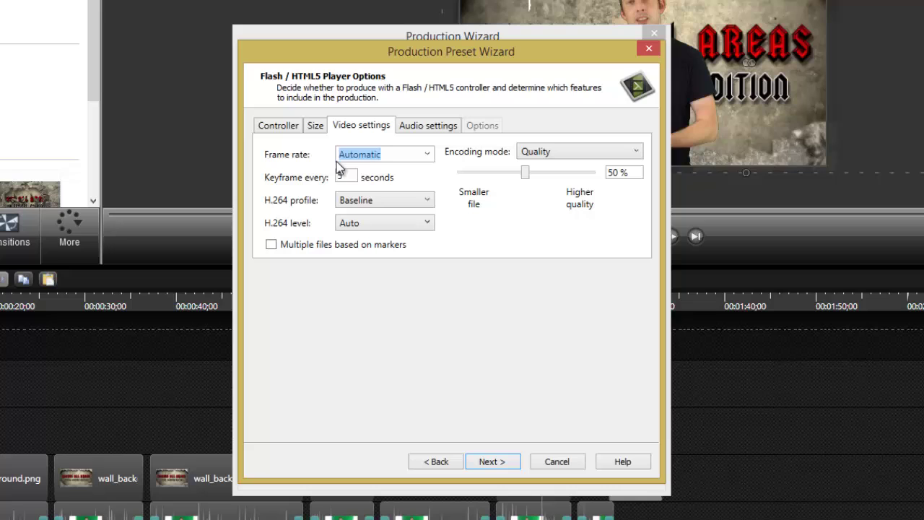
{"action": "key", "text": "Tab"}
{"action": "key", "text": "Tab"}
{"action": "key", "text": "Down"}
{"action": "key", "text": "Down"}
{"action": "key", "text": "Tab"}
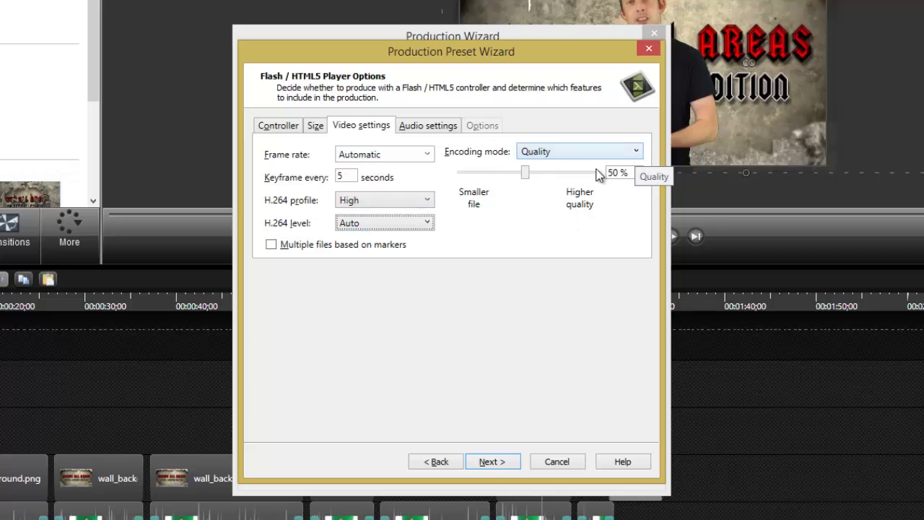
{"action": "left_click", "coordinate": [526, 178]}
{"action": "left_click_drag", "start_coordinate": [526, 178], "coordinate": [642, 209]}
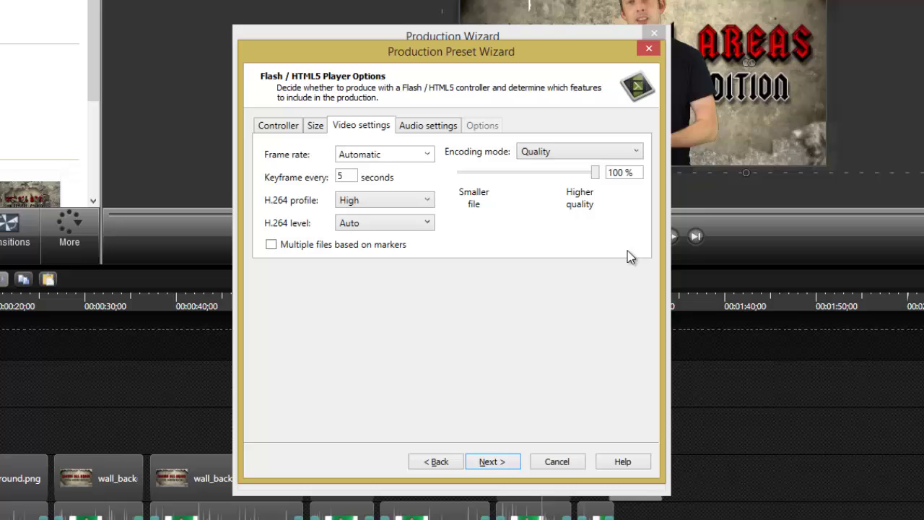
{"action": "left_click", "coordinate": [535, 154]}
{"action": "left_click", "coordinate": [538, 184]}
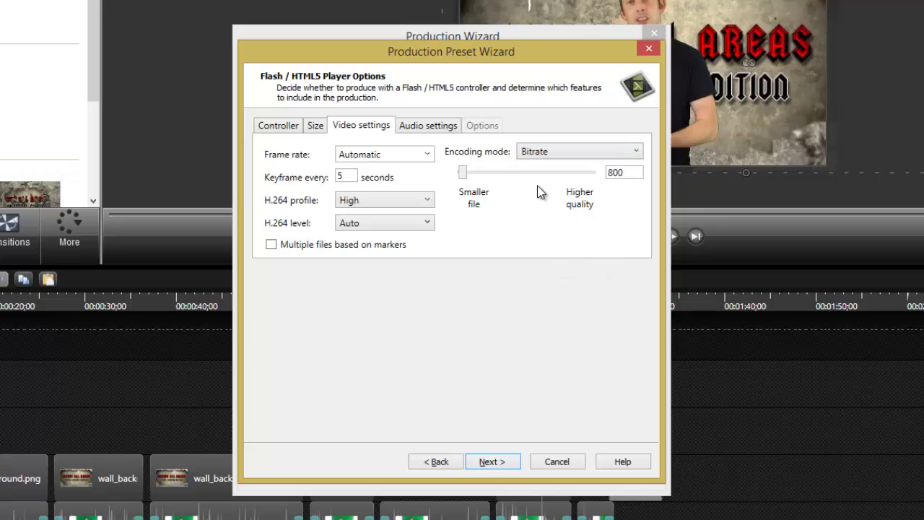
{"action": "left_click_drag", "start_coordinate": [465, 182], "coordinate": [617, 180]}
{"action": "left_click", "coordinate": [573, 153]}
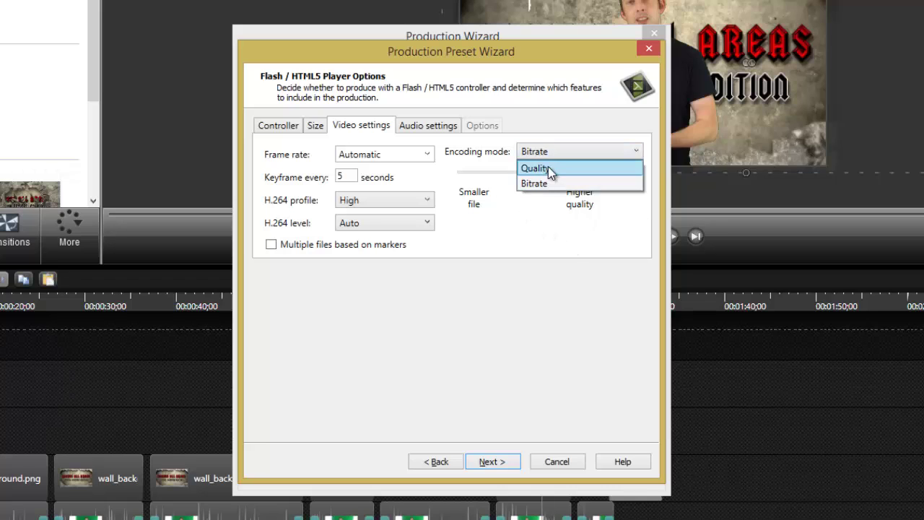
{"action": "left_click", "coordinate": [550, 167]}
{"action": "left_click", "coordinate": [560, 153]}
{"action": "left_click", "coordinate": [535, 184]}
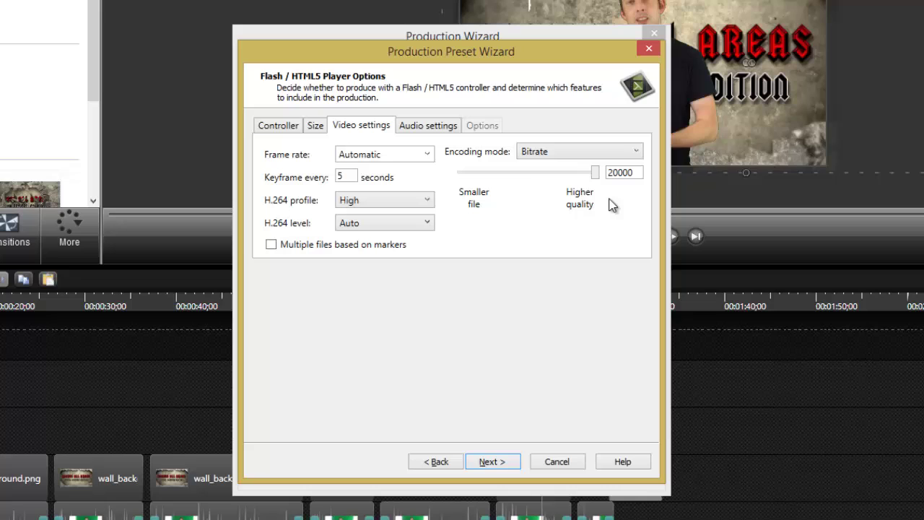
- Set the preset's audio bit rate to 1024 kbps and move to Video Options
{"action": "left_click", "coordinate": [420, 126]}
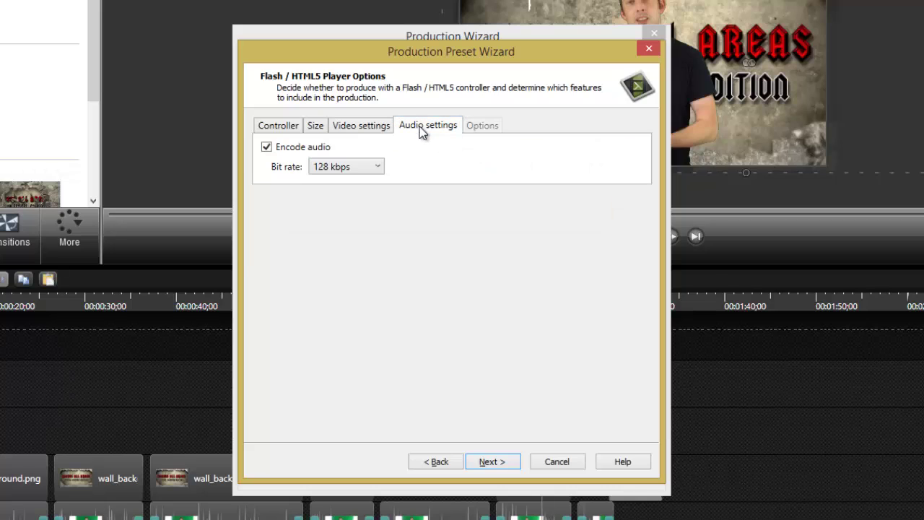
{"action": "left_click", "coordinate": [364, 168]}
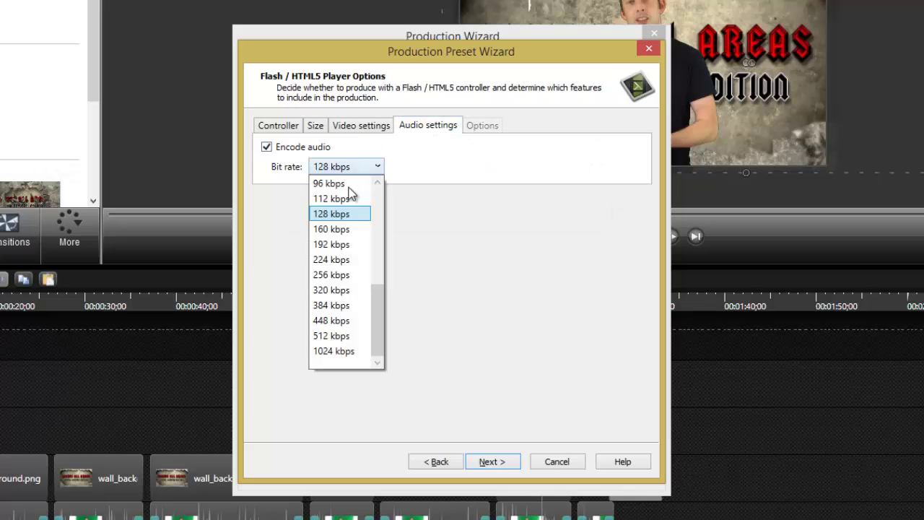
{"action": "left_click", "coordinate": [354, 351]}
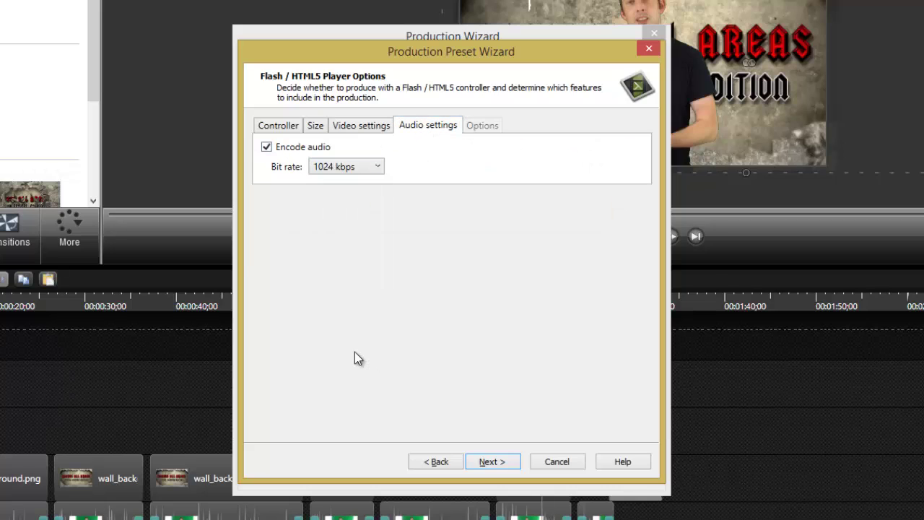
{"action": "left_click", "coordinate": [505, 461]}
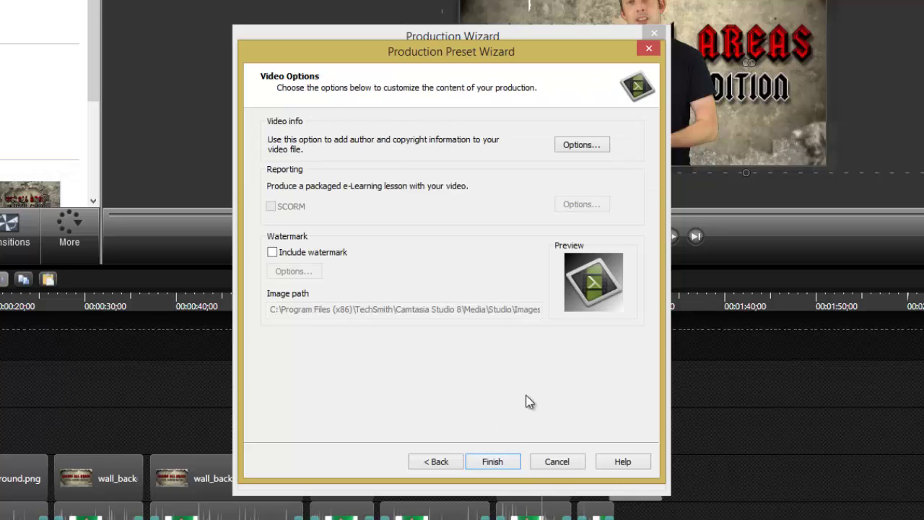
- Save the new preset and pick 1920 x 1080 HD as the production preset
{"action": "left_click", "coordinate": [491, 461]}
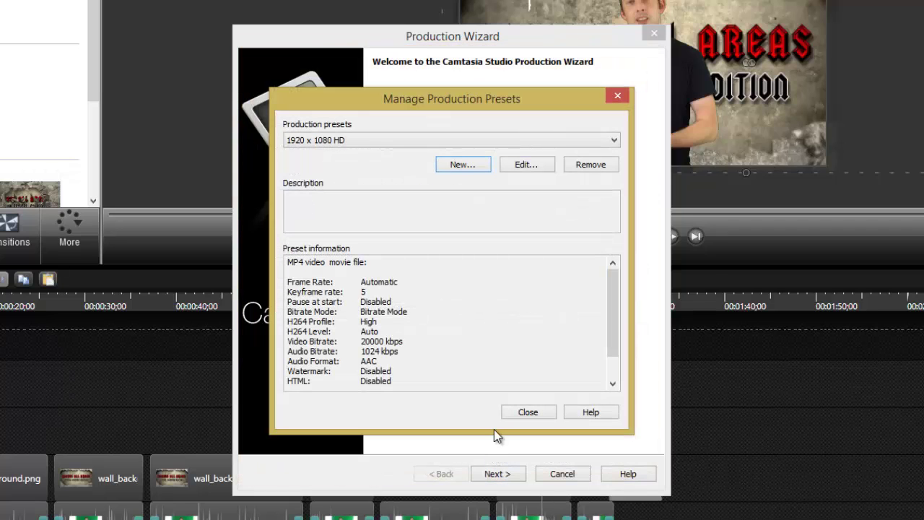
{"action": "left_click", "coordinate": [528, 412]}
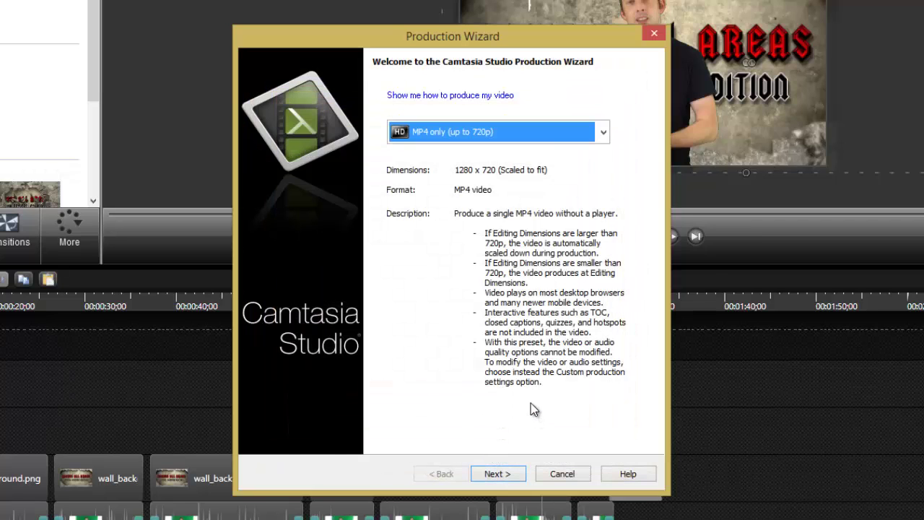
{"action": "left_click", "coordinate": [584, 131]}
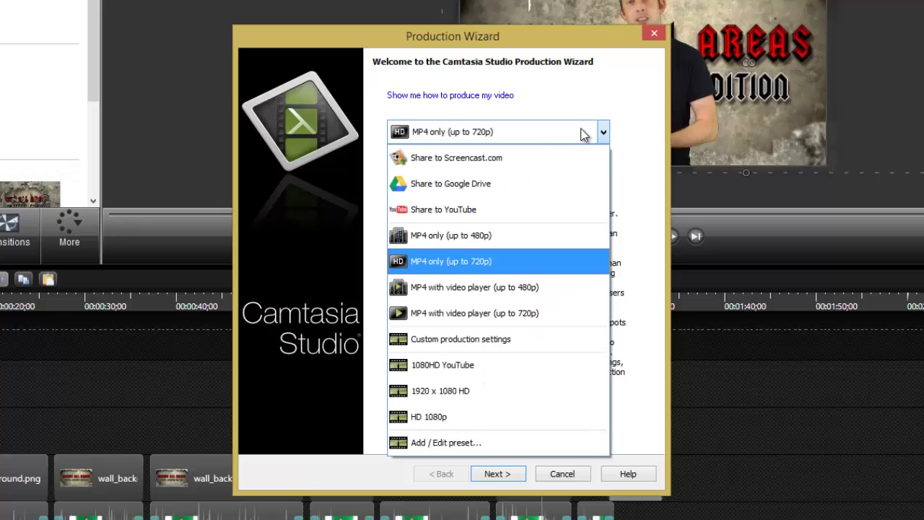
{"action": "left_click", "coordinate": [480, 394]}
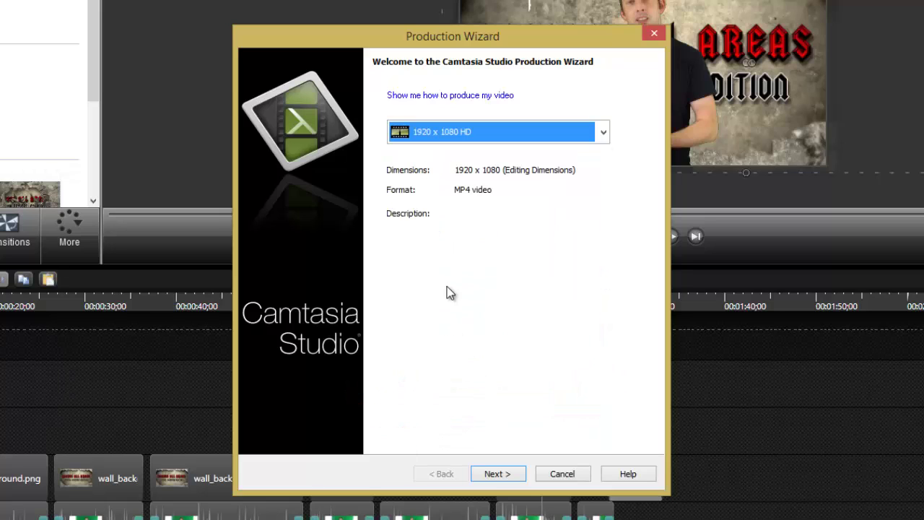
{"action": "left_click", "coordinate": [498, 473]}
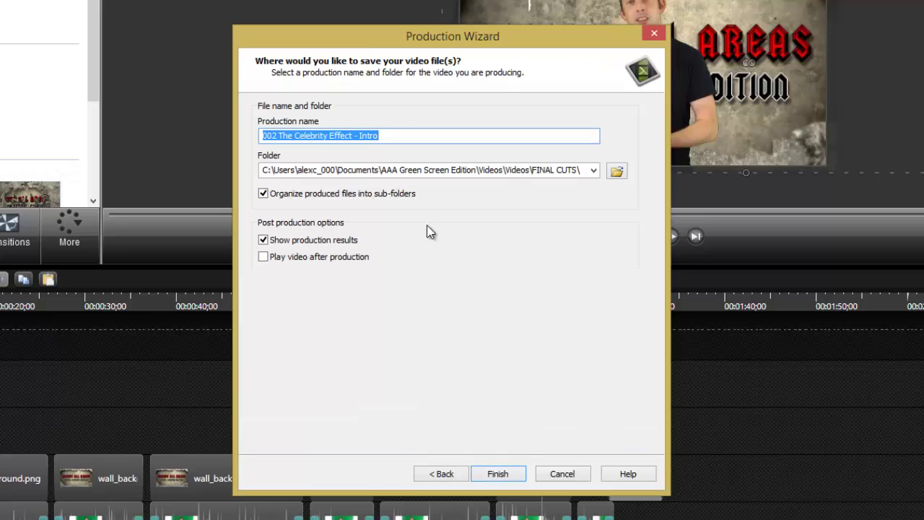
- Append '1920x1080' to the production name and start rendering
{"action": "left_click", "coordinate": [422, 138]}
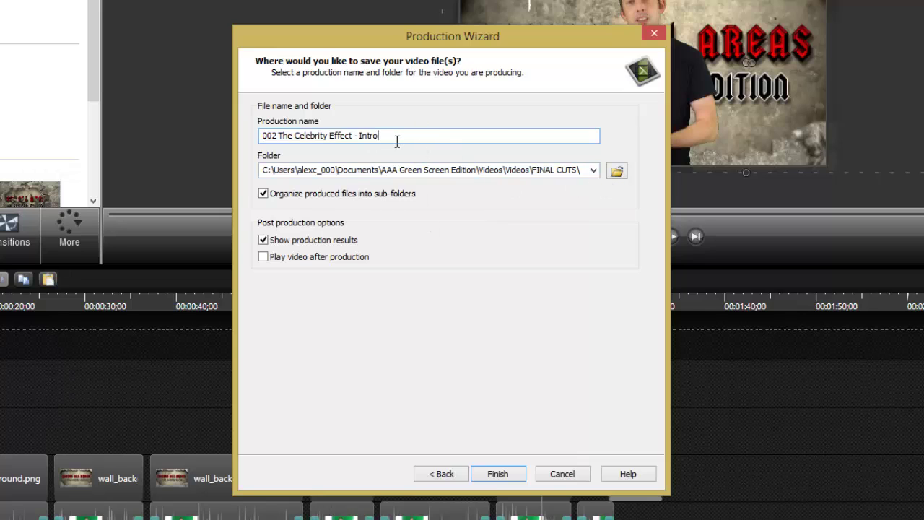
{"action": "type", "text": "1920x1080"}
{"action": "key", "text": "alt+Tab"}
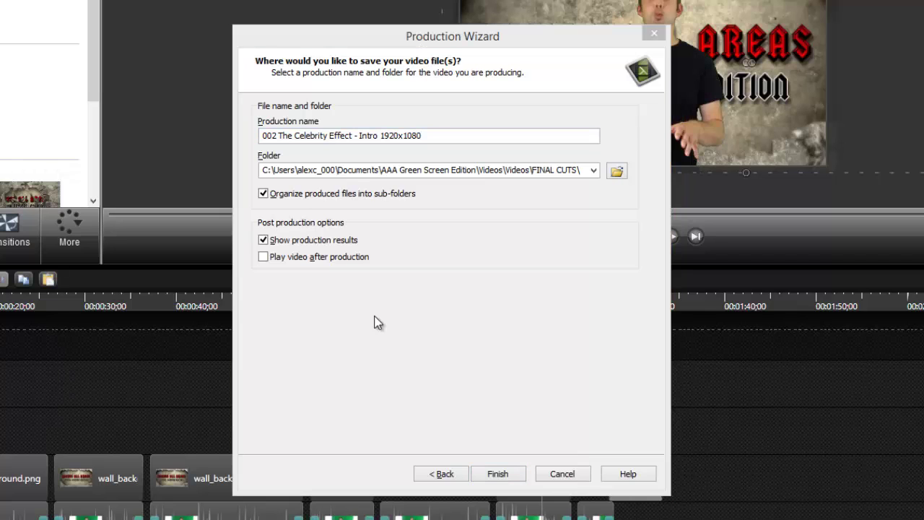
{"action": "left_click", "coordinate": [498, 474]}
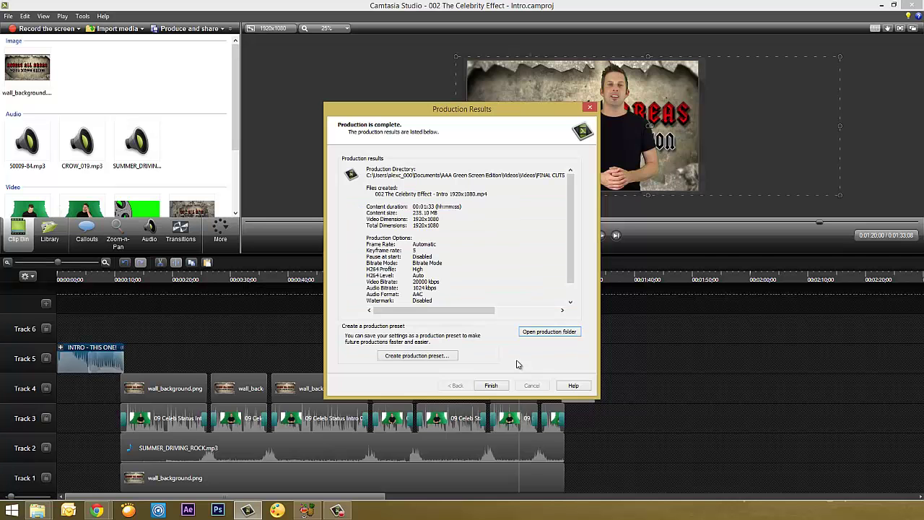
- Open the production folder holding the rendered 1920x1080 MP4
{"action": "left_click", "coordinate": [565, 333]}
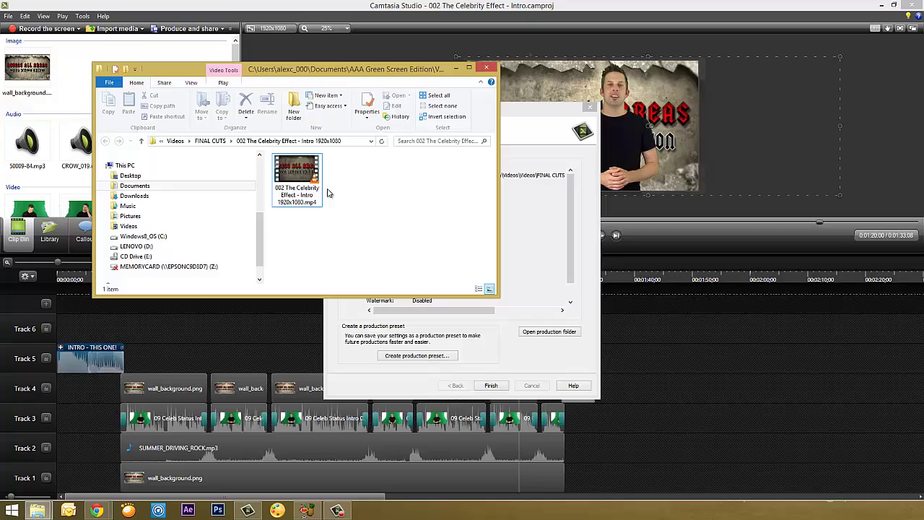
- In HandBrake, open 002 The Celebrity Effect - Intro.mov as the source file
{"action": "left_click", "coordinate": [306, 510]}
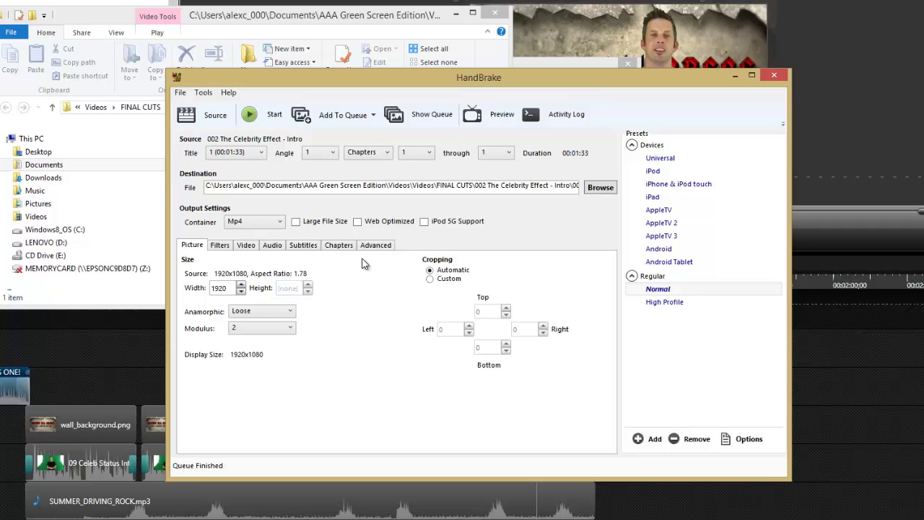
{"action": "left_click", "coordinate": [216, 117]}
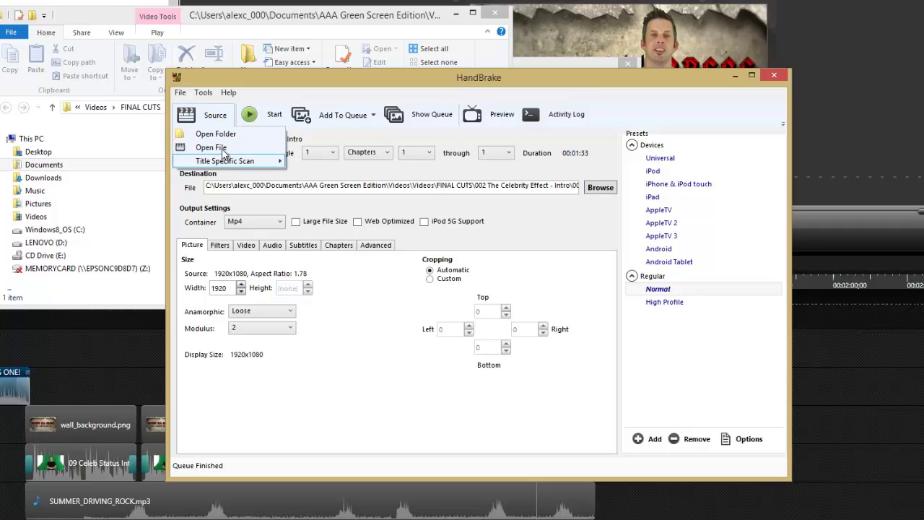
{"action": "left_click", "coordinate": [222, 148]}
{"action": "left_click", "coordinate": [313, 195]}
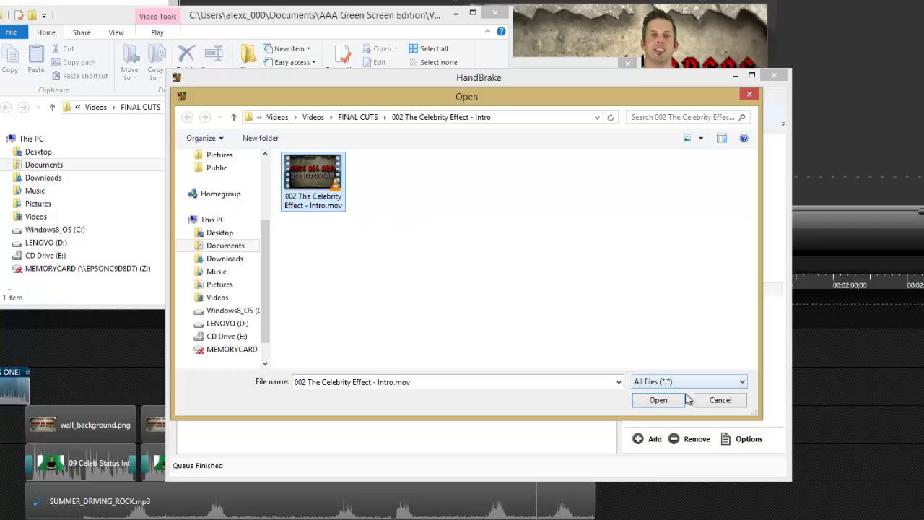
{"action": "left_click", "coordinate": [657, 402]}
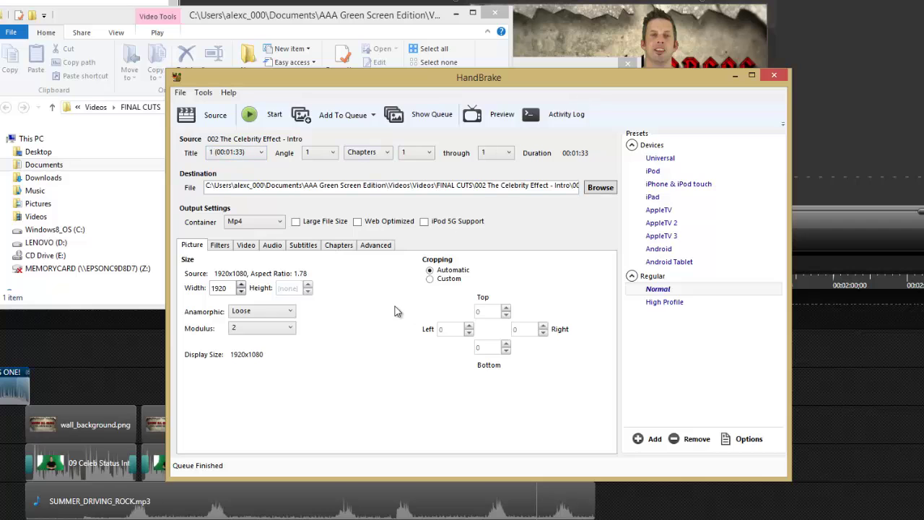
- Choose an MP4 output destination for the intro encode
{"action": "left_click", "coordinate": [600, 189]}
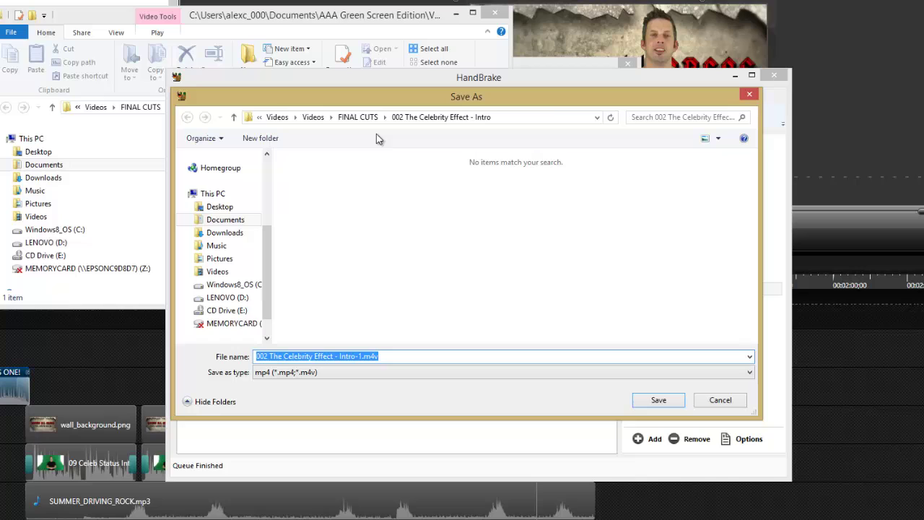
{"action": "left_click", "coordinate": [379, 356]}
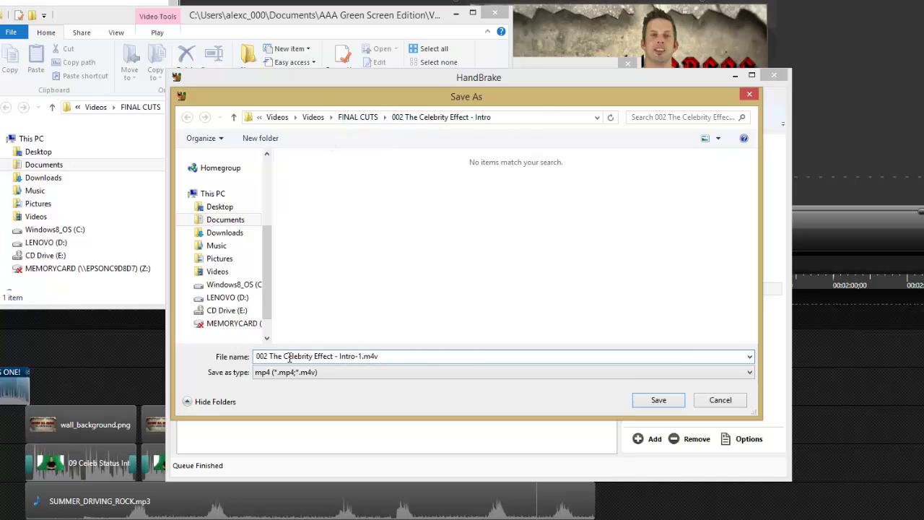
{"action": "left_click", "coordinate": [275, 373]}
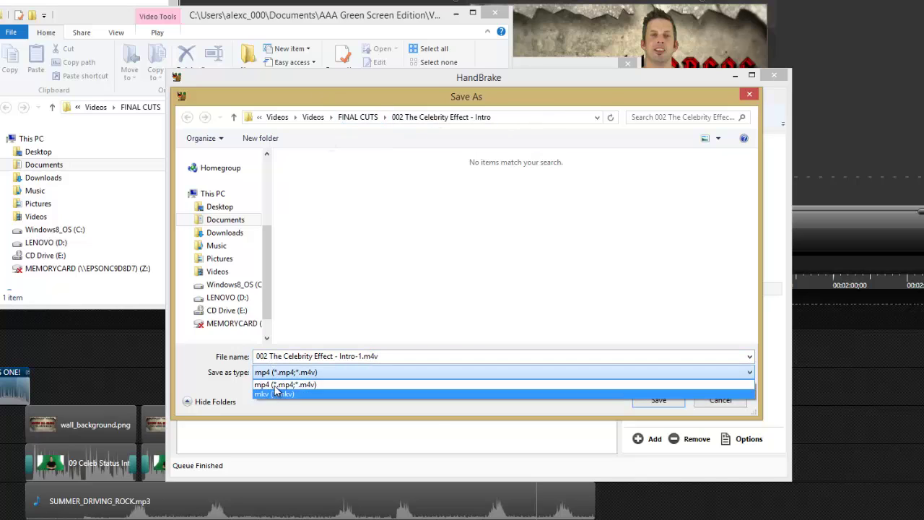
{"action": "left_click", "coordinate": [274, 385]}
{"action": "left_click", "coordinate": [658, 399]}
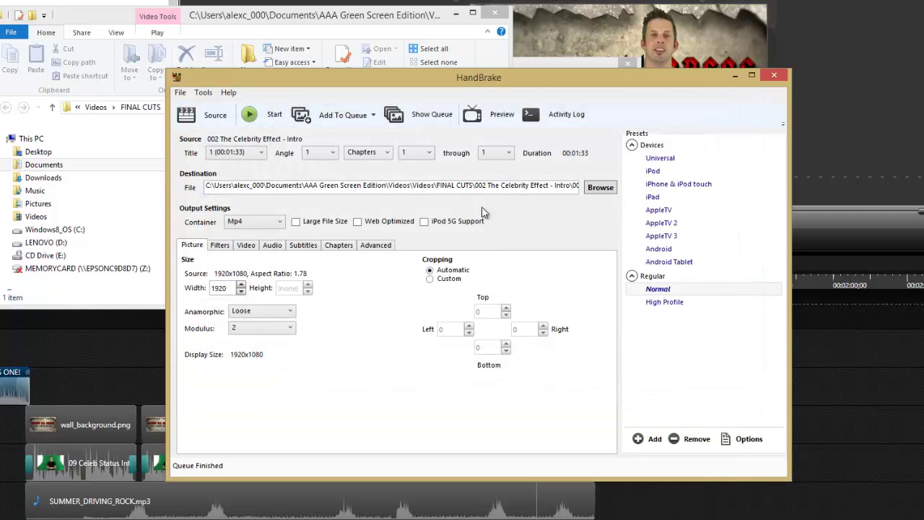
- Start encoding the intro, stop it shortly after, and close the file browser
{"action": "left_click", "coordinate": [253, 117]}
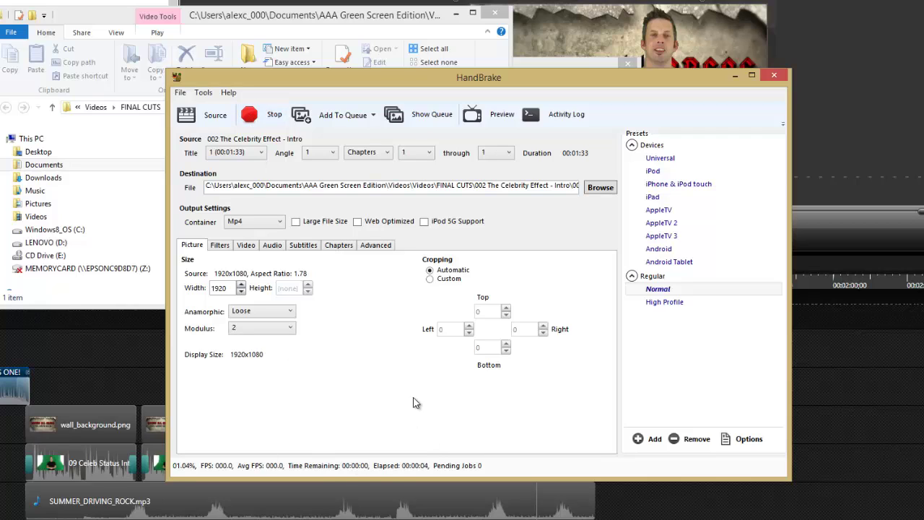
{"action": "left_click", "coordinate": [271, 117]}
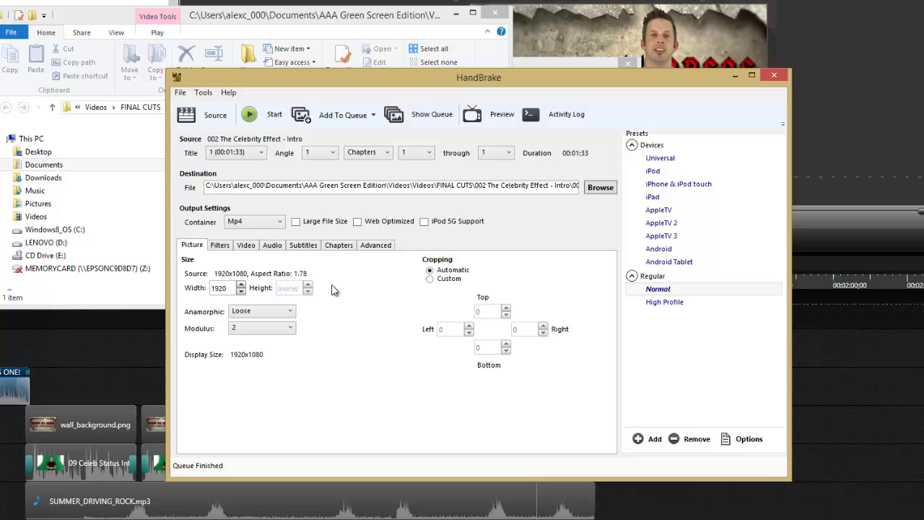
{"action": "left_click", "coordinate": [495, 13]}
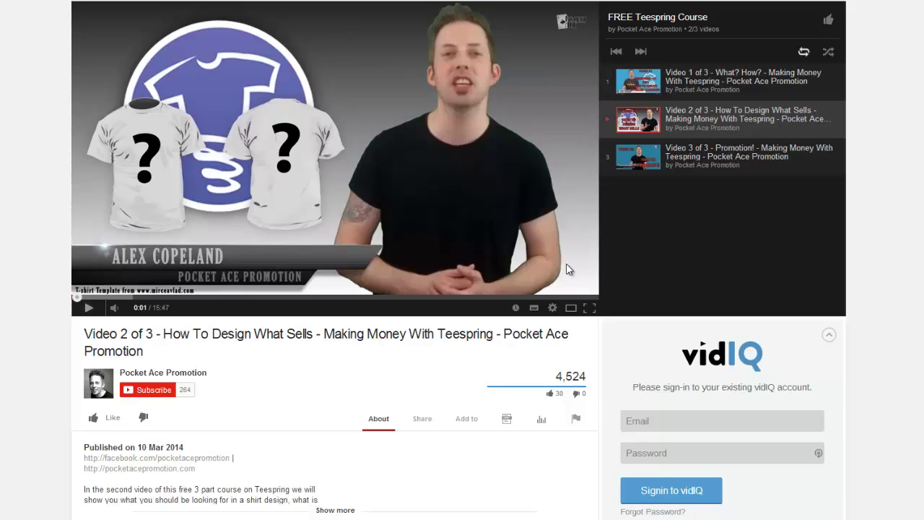
- Set the Teespring 'Video 2 of 3' player quality to 1080p HD in the settings menu
{"action": "left_click", "coordinate": [552, 308]}
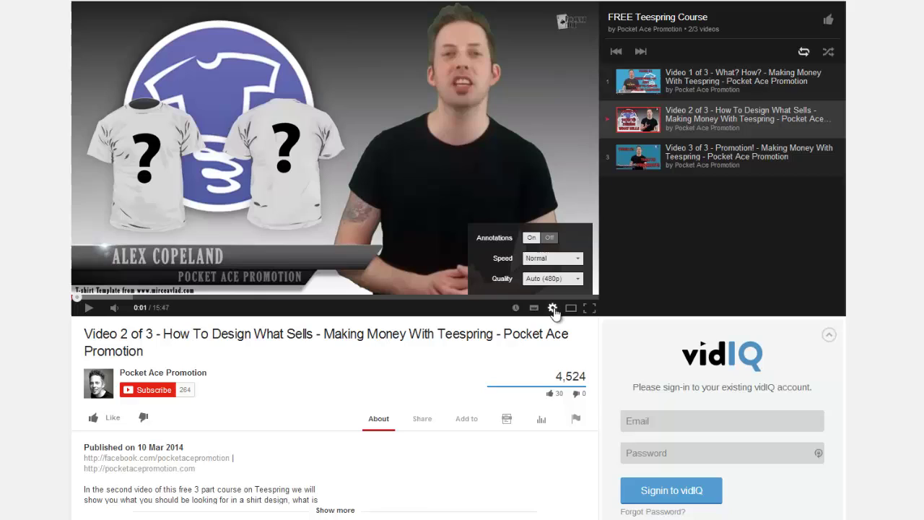
{"action": "left_click", "coordinate": [575, 279]}
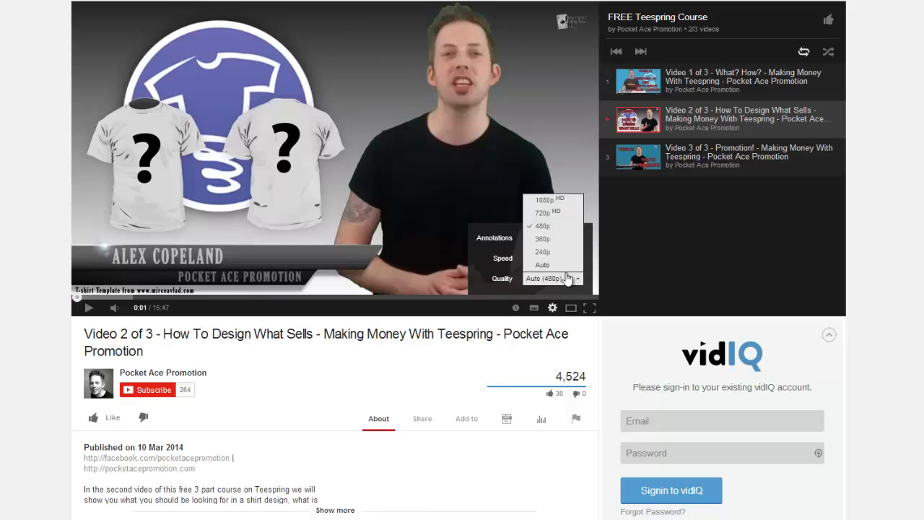
{"action": "left_click", "coordinate": [553, 205]}
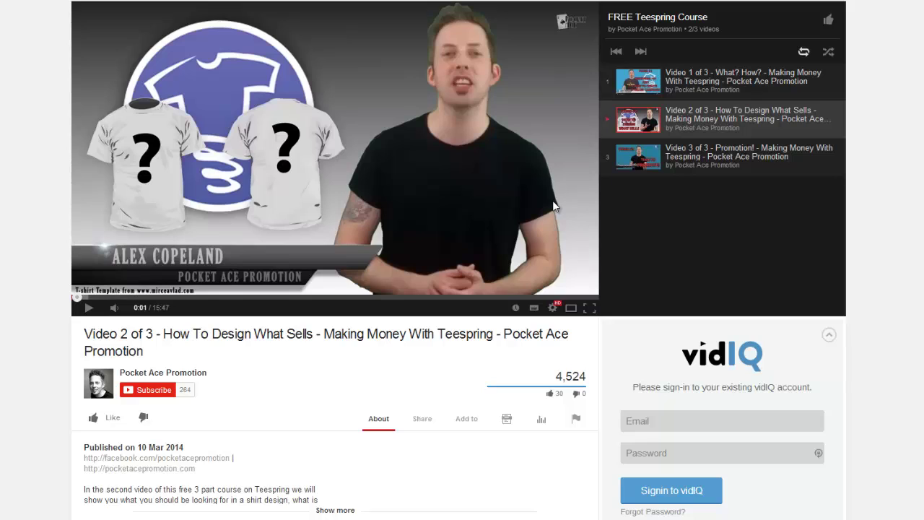
- Play the video to 0:02, pause it, and confirm 1080p HD is selected in the quality list
{"action": "left_click", "coordinate": [89, 309]}
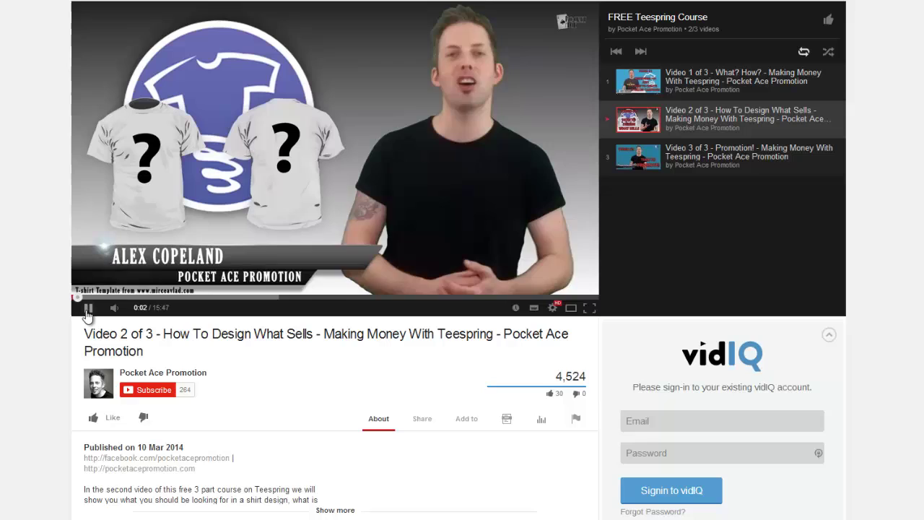
{"action": "left_click", "coordinate": [87, 311]}
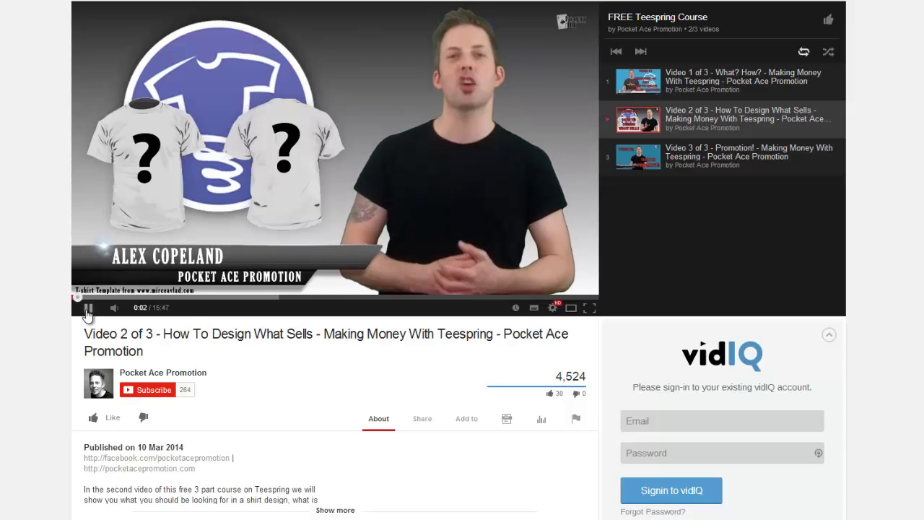
{"action": "left_click", "coordinate": [554, 308]}
{"action": "left_click", "coordinate": [547, 279]}
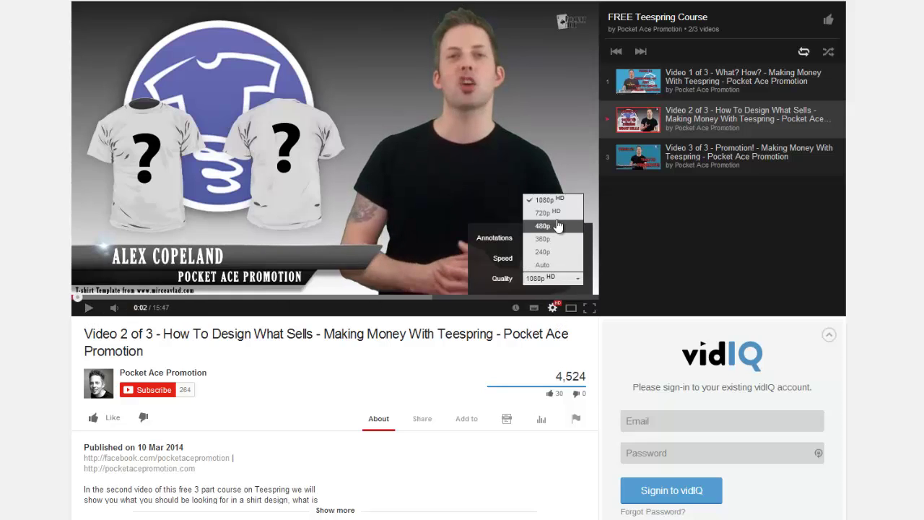